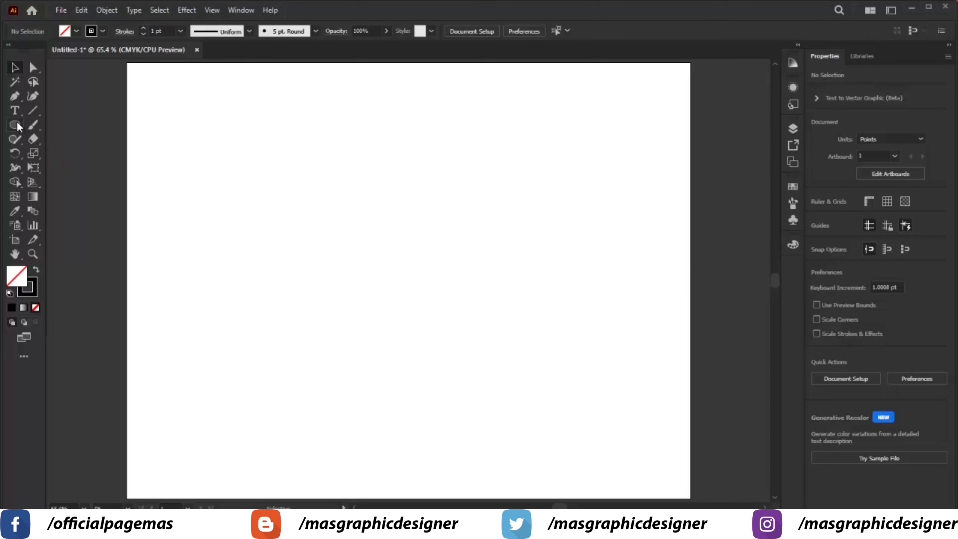
- Draw a 233 × 233 pt circle on the artboard with the Ellipse tool
{"action": "left_click", "coordinate": [17, 122]}
{"action": "left_click", "coordinate": [389, 244]}
{"action": "type", "text": "2"}
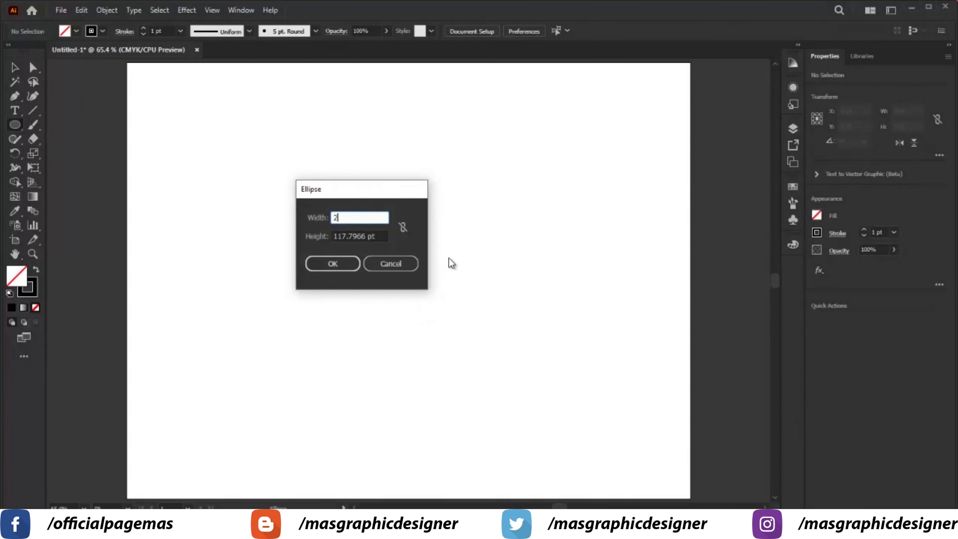
{"action": "type", "text": "33"}
{"action": "double_click", "coordinate": [347, 236]}
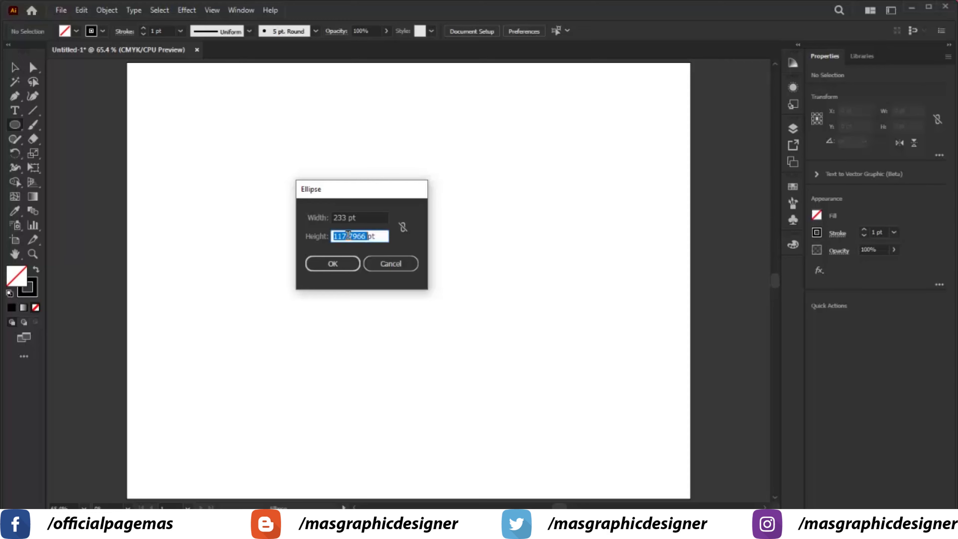
{"action": "type", "text": "233"}
{"action": "left_click", "coordinate": [348, 262]}
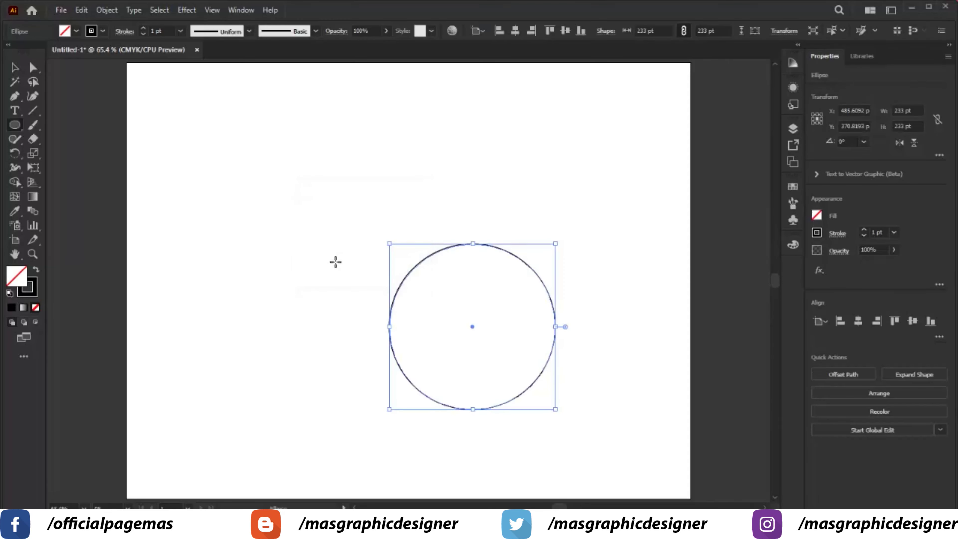
- Add a smaller 67 × 67 pt circle just above the large one
{"action": "left_click", "coordinate": [465, 185]}
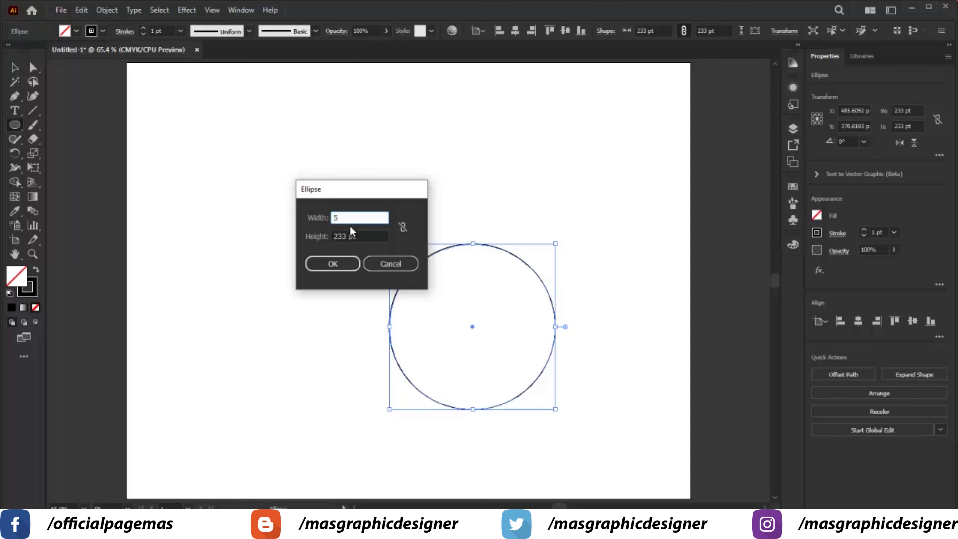
{"action": "double_click", "coordinate": [341, 236]}
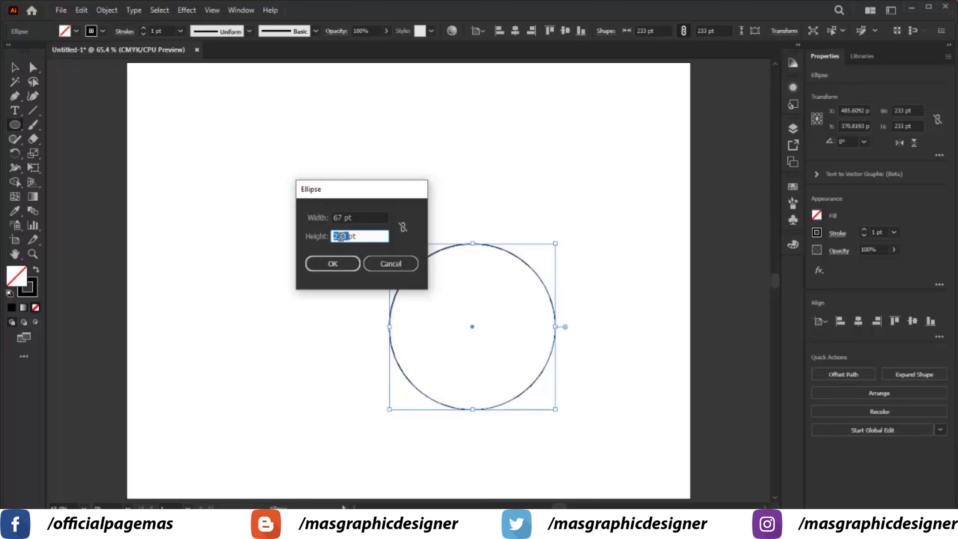
{"action": "type", "text": "67"}
{"action": "left_click", "coordinate": [333, 264]}
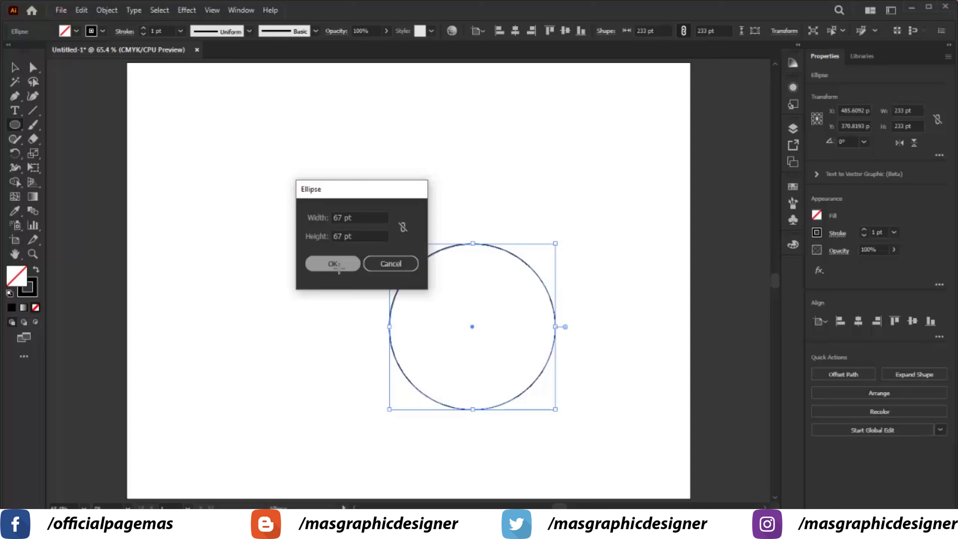
{"action": "left_click", "coordinate": [11, 67]}
- Blend the two circles using Specified Steps set to 4
{"action": "left_click_drag", "start_coordinate": [335, 156], "coordinate": [560, 344]}
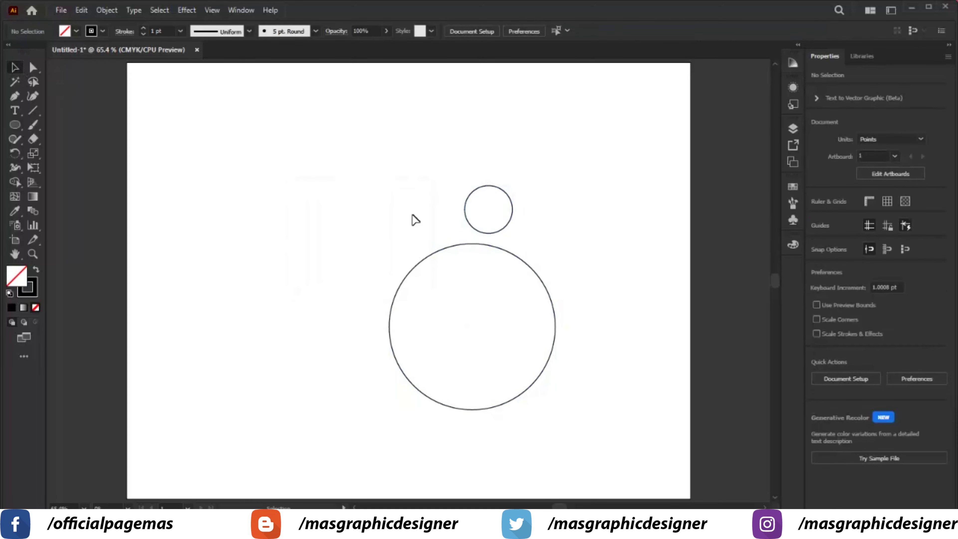
{"action": "left_click_drag", "start_coordinate": [536, 278], "coordinate": [461, 255]}
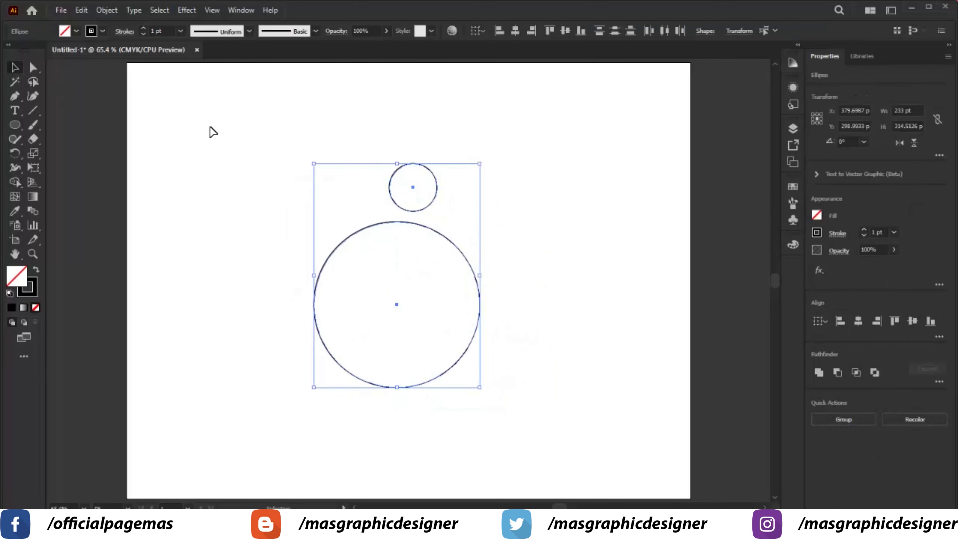
{"action": "left_click", "coordinate": [114, 11]}
{"action": "mouse_move", "coordinate": [122, 384]}
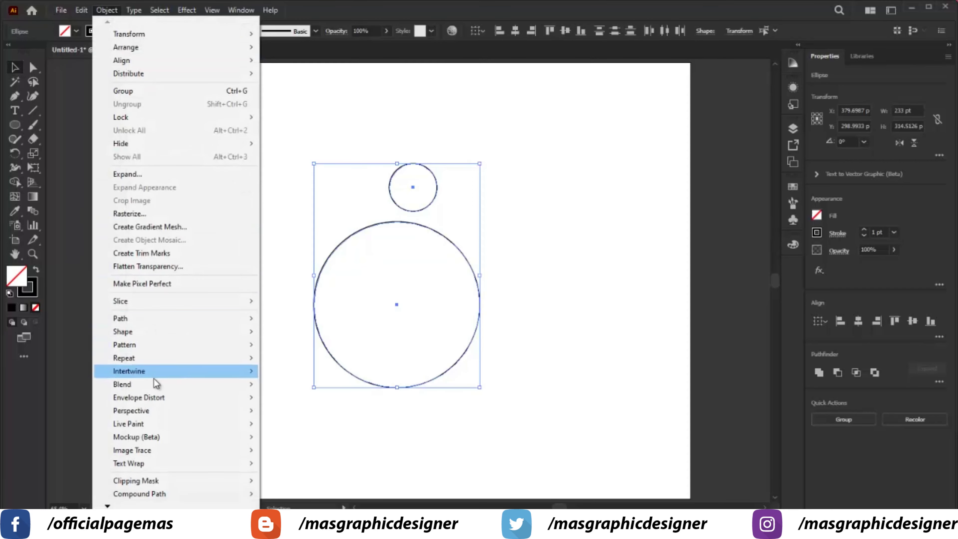
{"action": "left_click", "coordinate": [309, 389]}
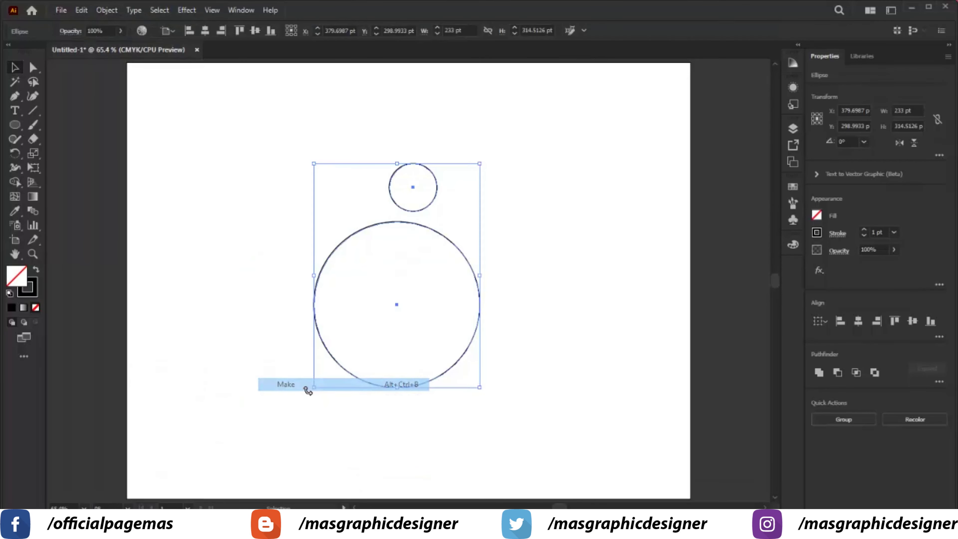
{"action": "left_click", "coordinate": [113, 14]}
{"action": "mouse_move", "coordinate": [122, 384]}
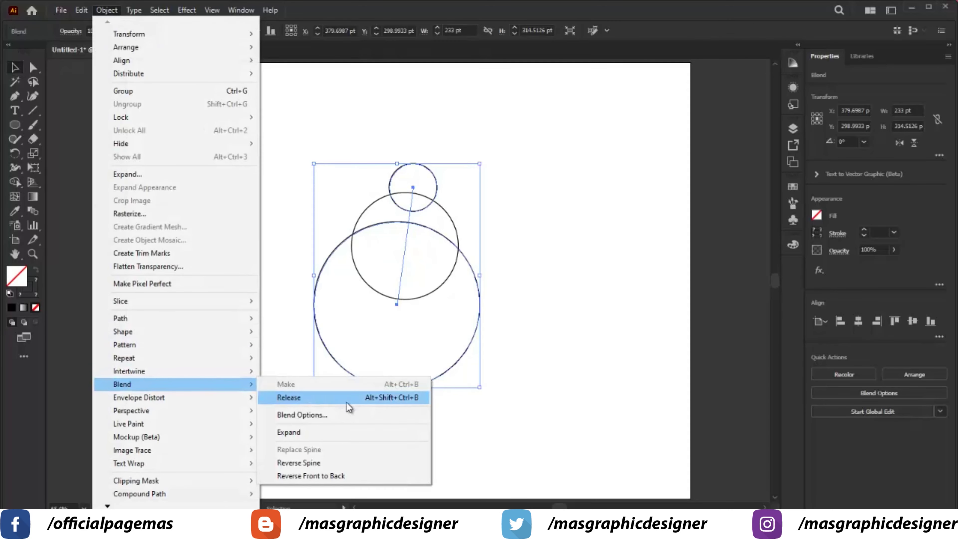
{"action": "left_click", "coordinate": [313, 414]}
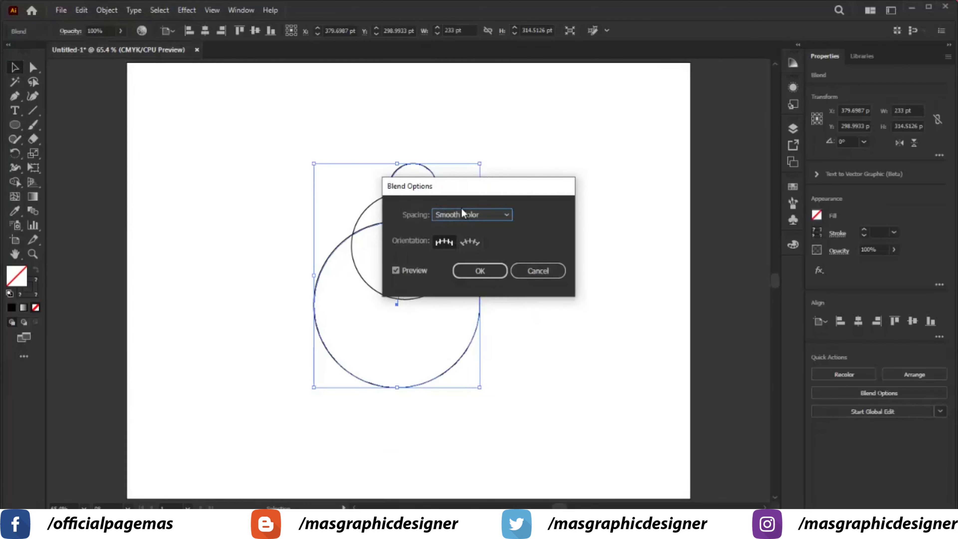
{"action": "left_click", "coordinate": [464, 215]}
{"action": "left_click", "coordinate": [465, 244]}
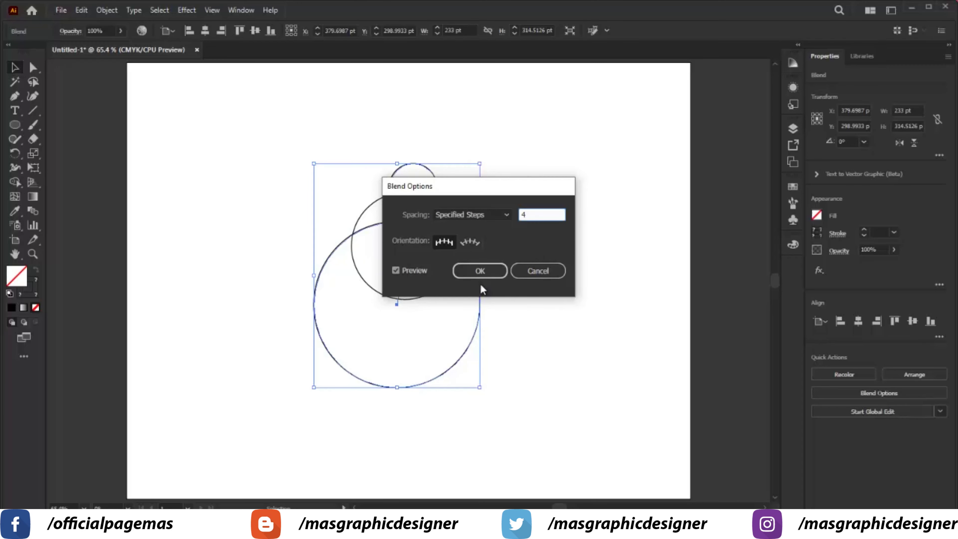
{"action": "left_click", "coordinate": [480, 272]}
- Expand the blend into a group of separate circles
{"action": "left_click", "coordinate": [522, 228]}
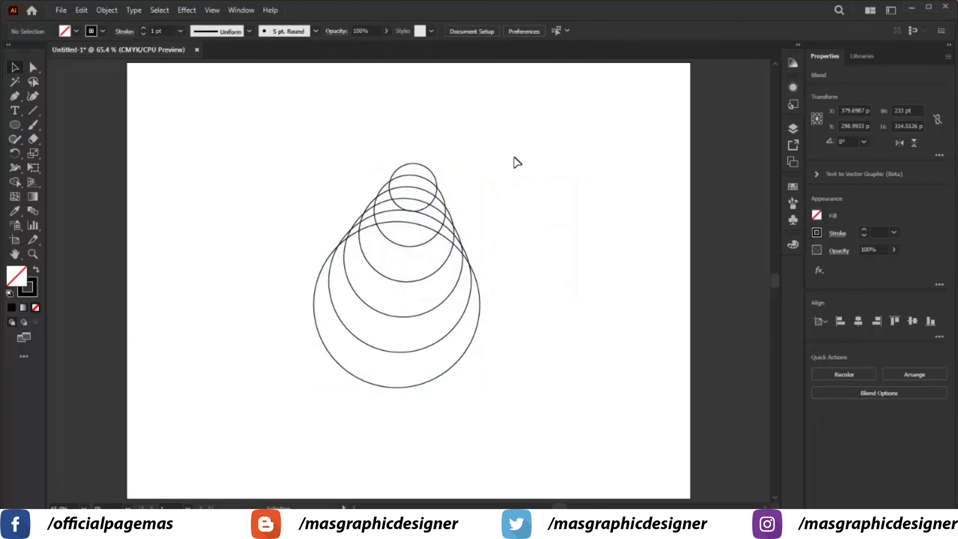
{"action": "left_click_drag", "start_coordinate": [515, 134], "coordinate": [295, 324]}
{"action": "left_click", "coordinate": [106, 10]}
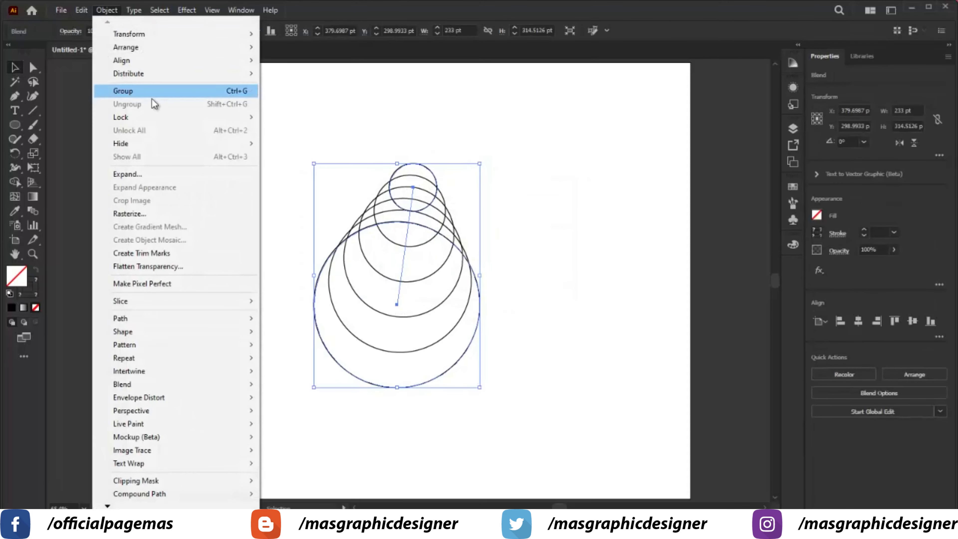
{"action": "left_click", "coordinate": [138, 175]}
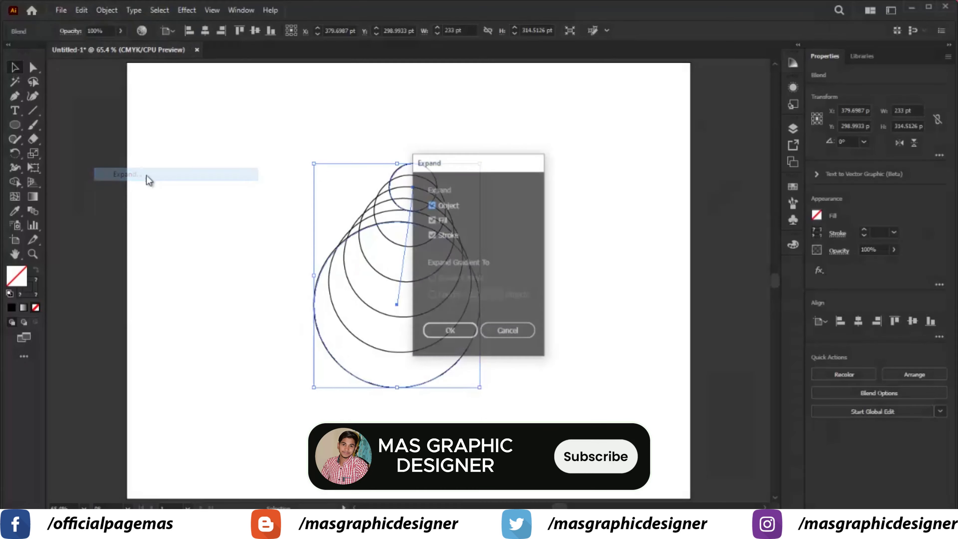
{"action": "left_click", "coordinate": [446, 333]}
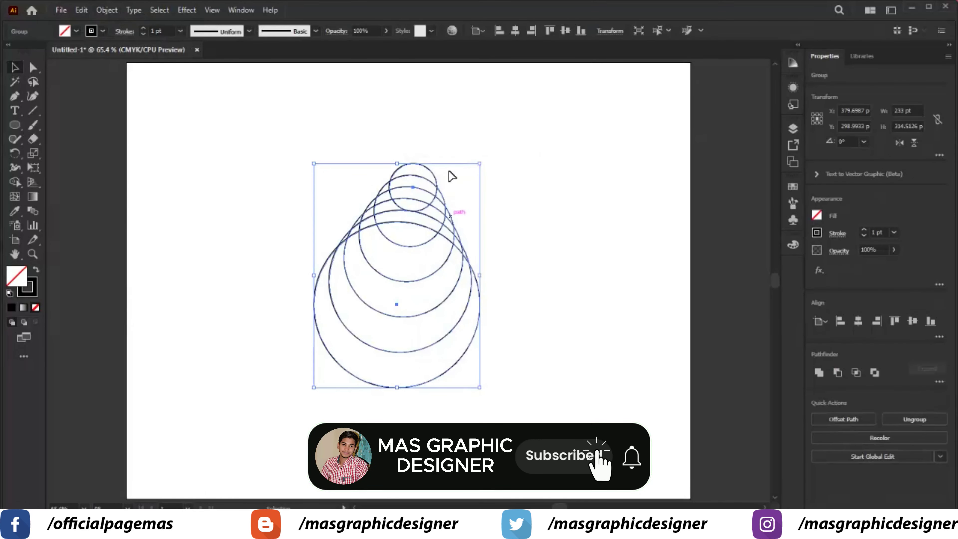
- Ungroup the circles, centre them horizontally and vertically, and regroup them as concentric rings
{"action": "right_click", "coordinate": [416, 213]}
{"action": "left_click", "coordinate": [457, 374]}
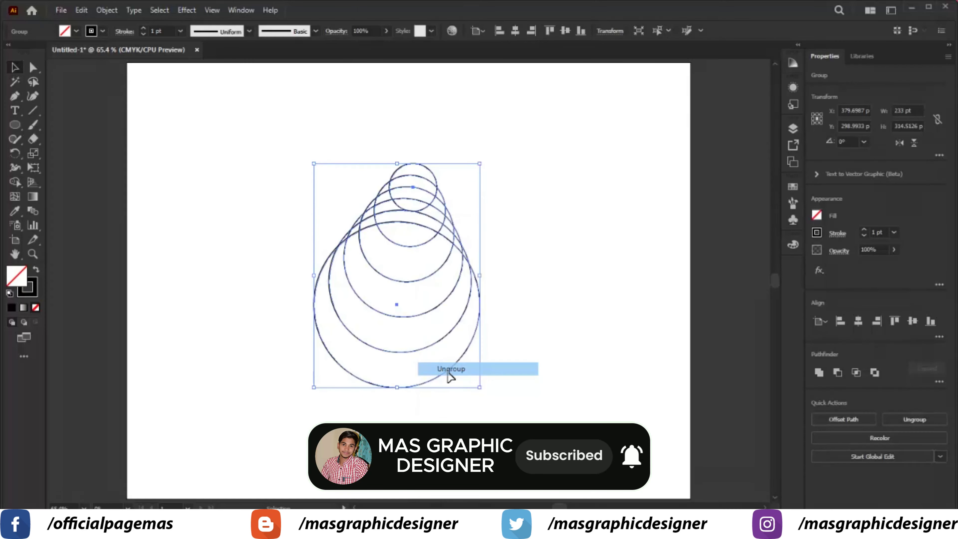
{"action": "left_click", "coordinate": [514, 32]}
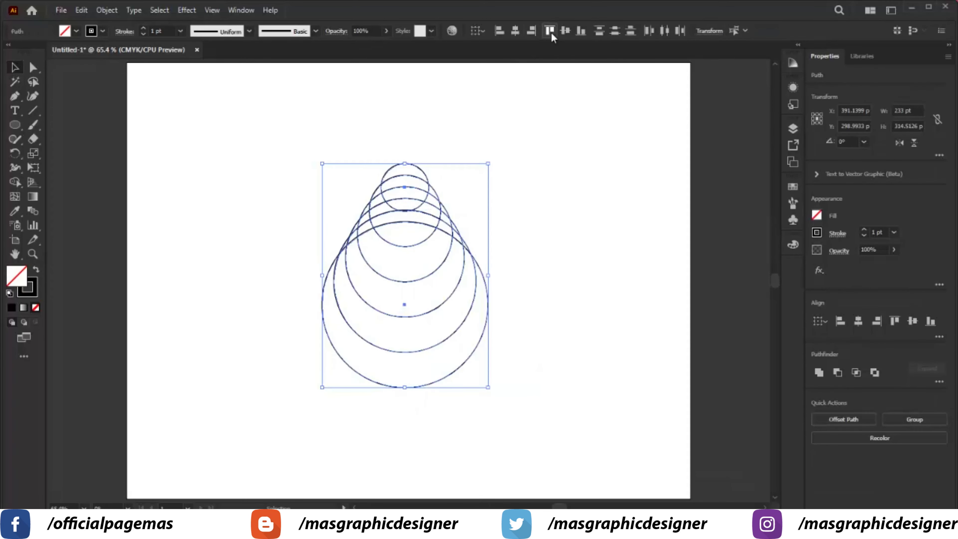
{"action": "left_click", "coordinate": [565, 31]}
{"action": "left_click_drag", "start_coordinate": [543, 107], "coordinate": [327, 282]}
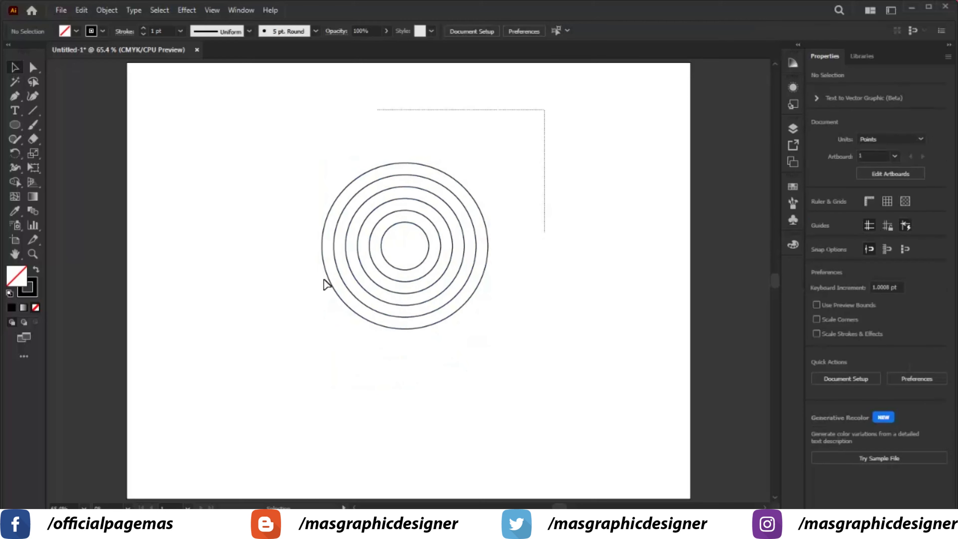
{"action": "right_click", "coordinate": [382, 235]}
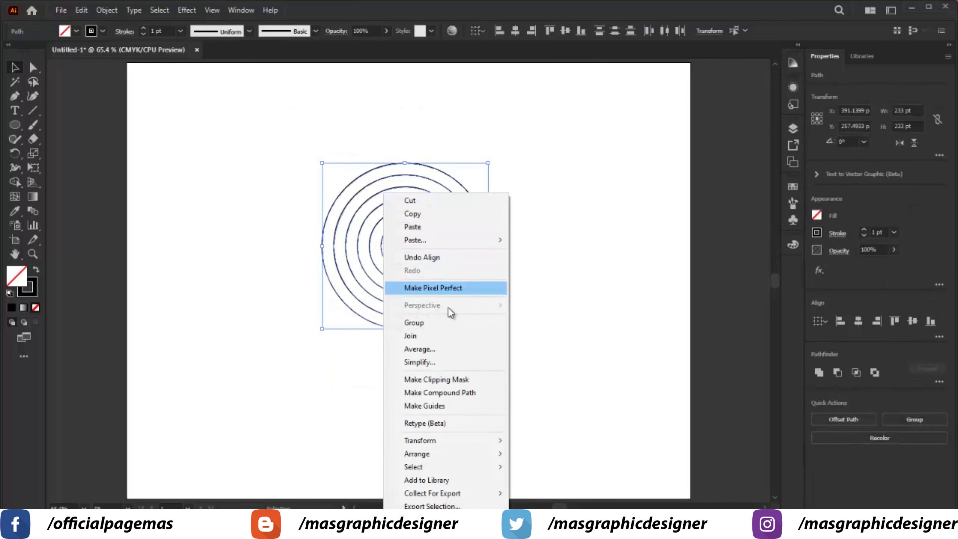
{"action": "left_click", "coordinate": [436, 323]}
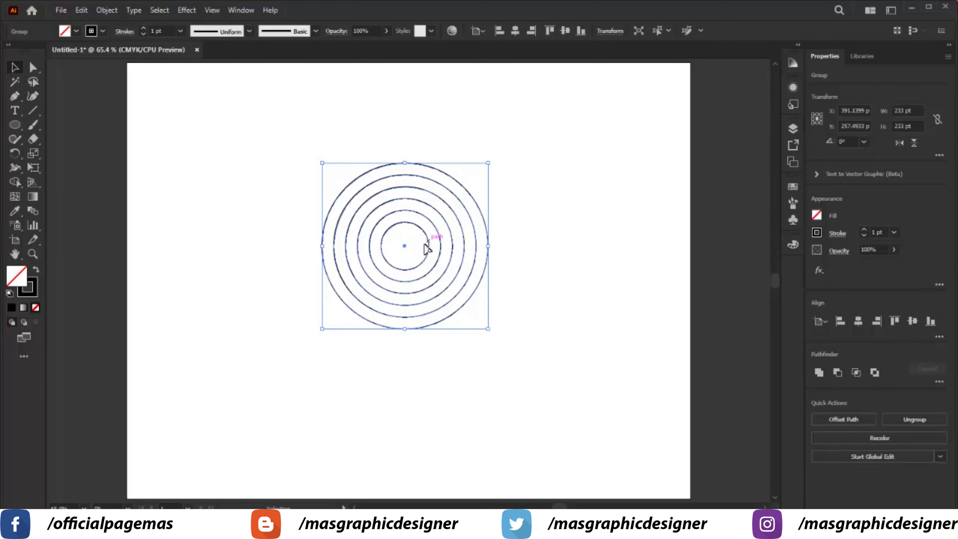
{"action": "left_click_drag", "start_coordinate": [426, 247], "coordinate": [398, 259]}
- Copy the ring set, paste in place, and shift the copy 83 pt right
{"action": "left_click", "coordinate": [101, 10]}
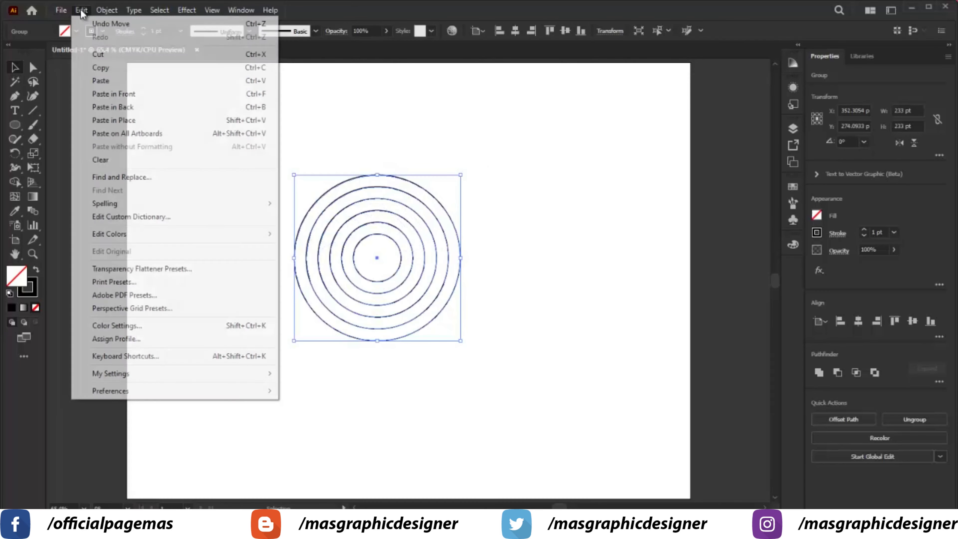
{"action": "left_click", "coordinate": [120, 67]}
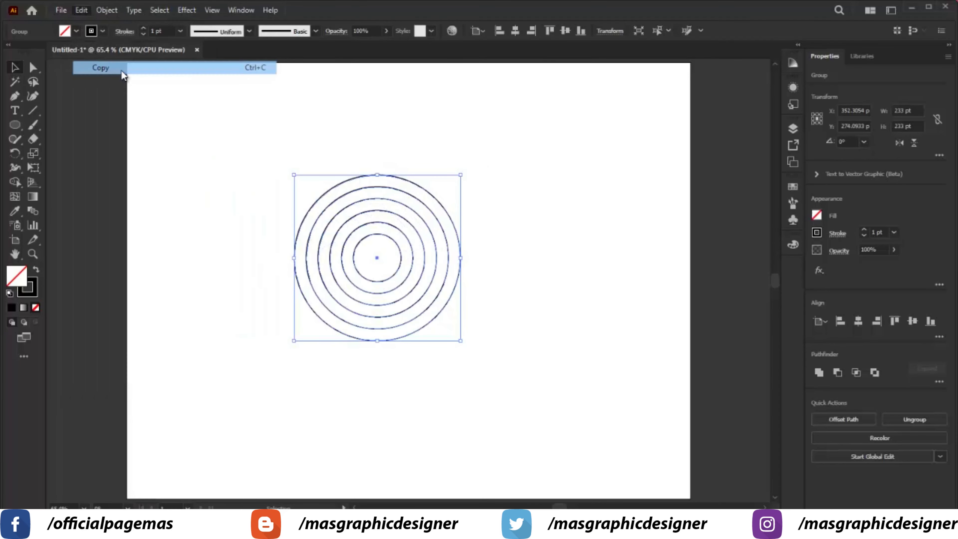
{"action": "left_click", "coordinate": [81, 10]}
{"action": "left_click", "coordinate": [179, 120]}
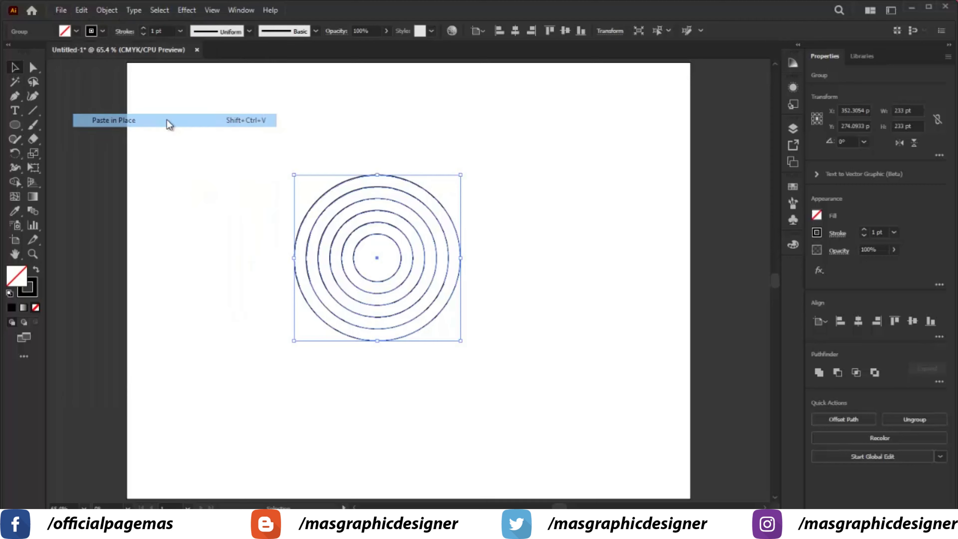
{"action": "left_click_drag", "start_coordinate": [400, 250], "coordinate": [462, 258]}
- Group both overlapping ring sets together and move them down
{"action": "left_click_drag", "start_coordinate": [259, 141], "coordinate": [573, 382]}
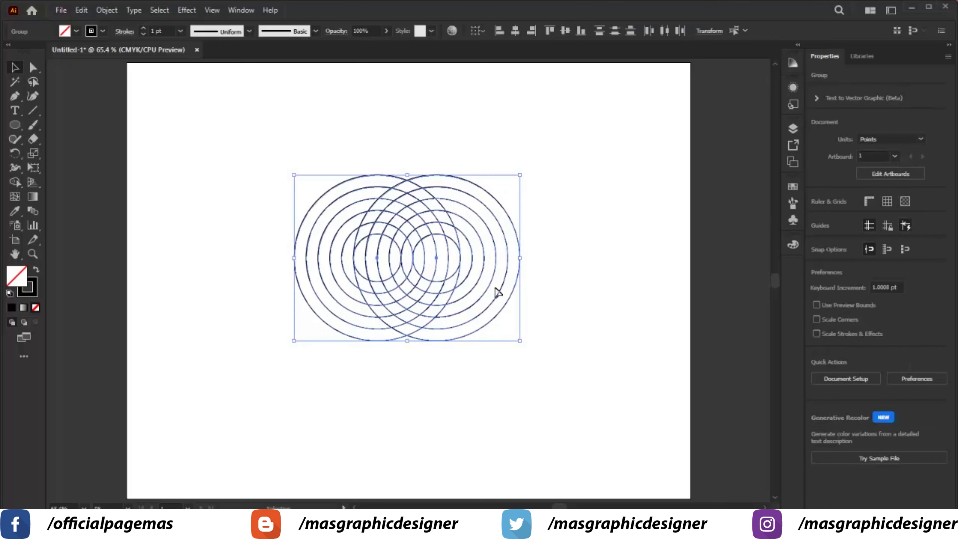
{"action": "right_click", "coordinate": [482, 273]}
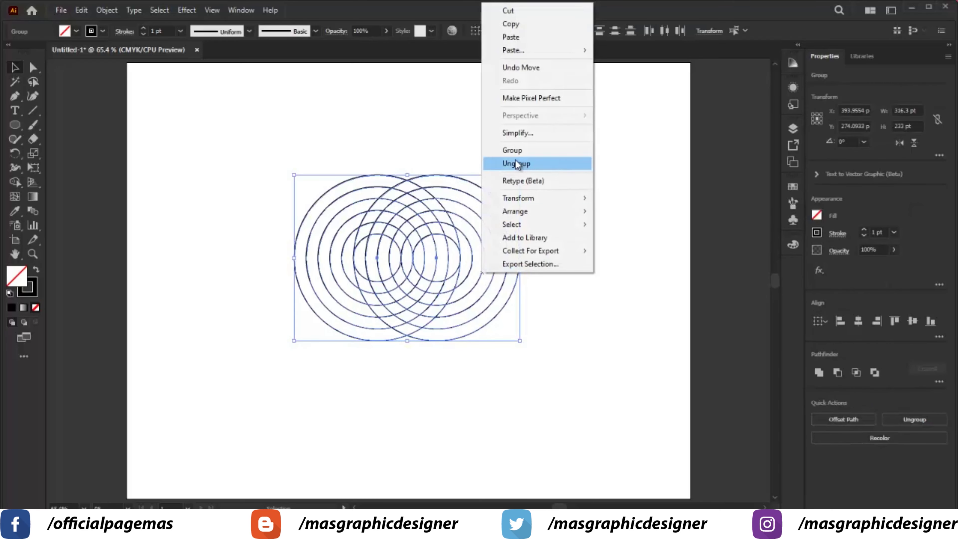
{"action": "left_click", "coordinate": [512, 150]}
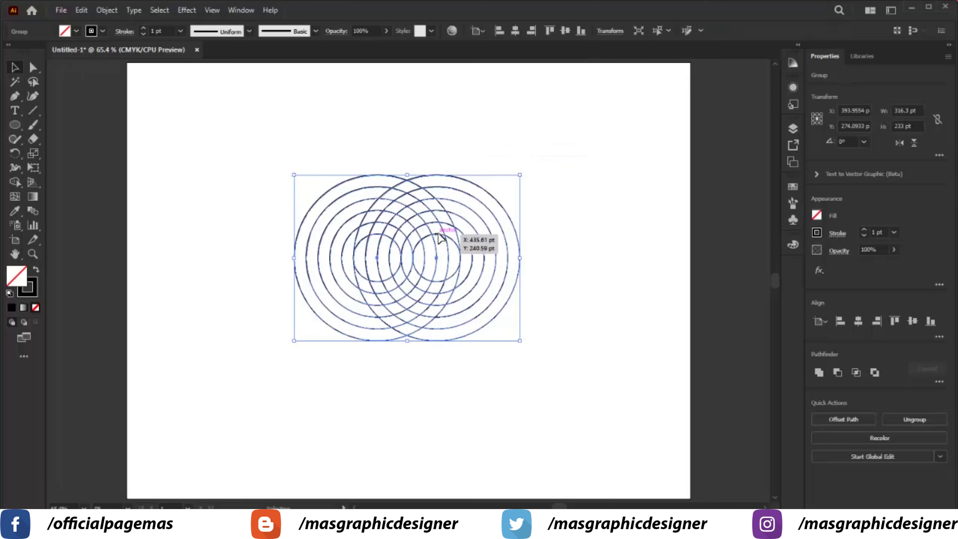
{"action": "left_click_drag", "start_coordinate": [440, 238], "coordinate": [441, 273]}
- Paste a copy of the ring pair in place, raise it 83.3 pt, and select both
{"action": "left_click", "coordinate": [80, 10]}
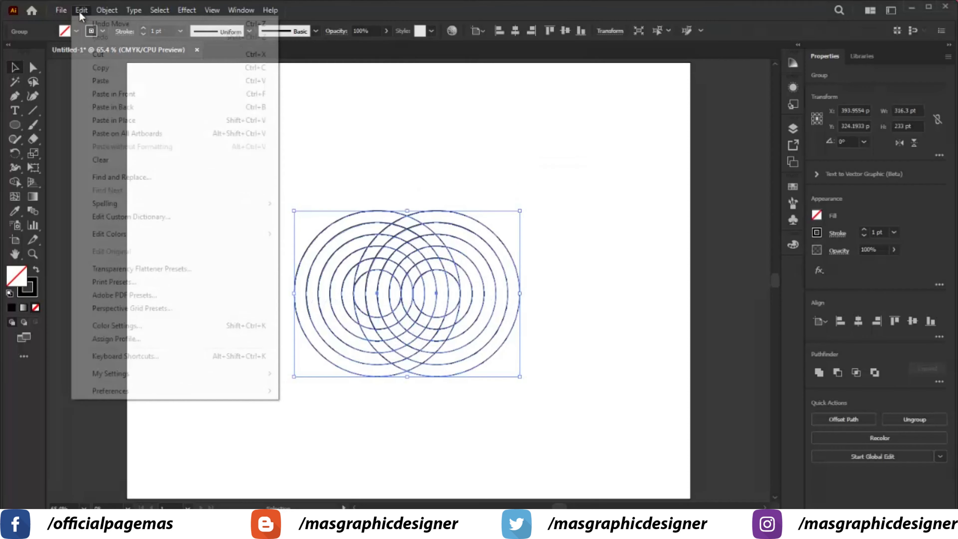
{"action": "left_click", "coordinate": [110, 65]}
{"action": "left_click", "coordinate": [81, 10]}
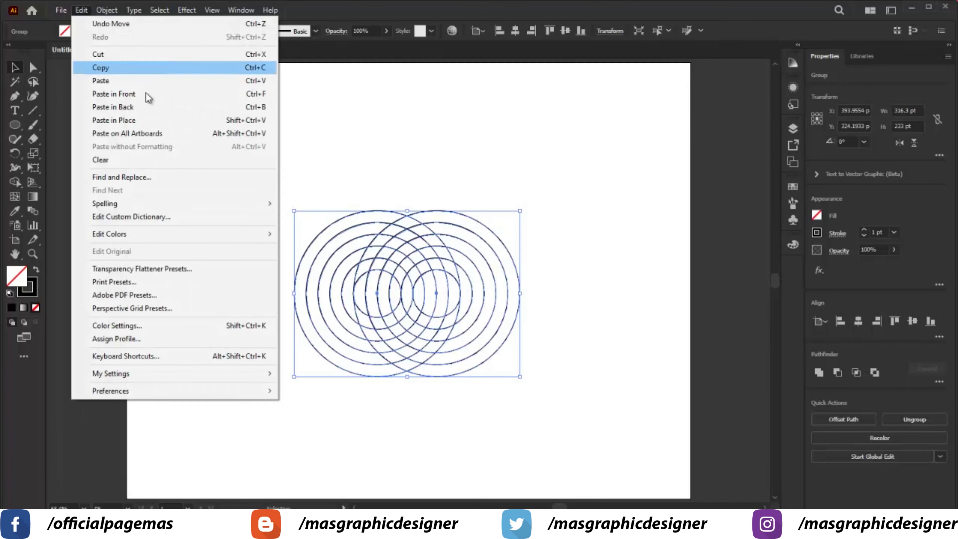
{"action": "left_click", "coordinate": [151, 120]}
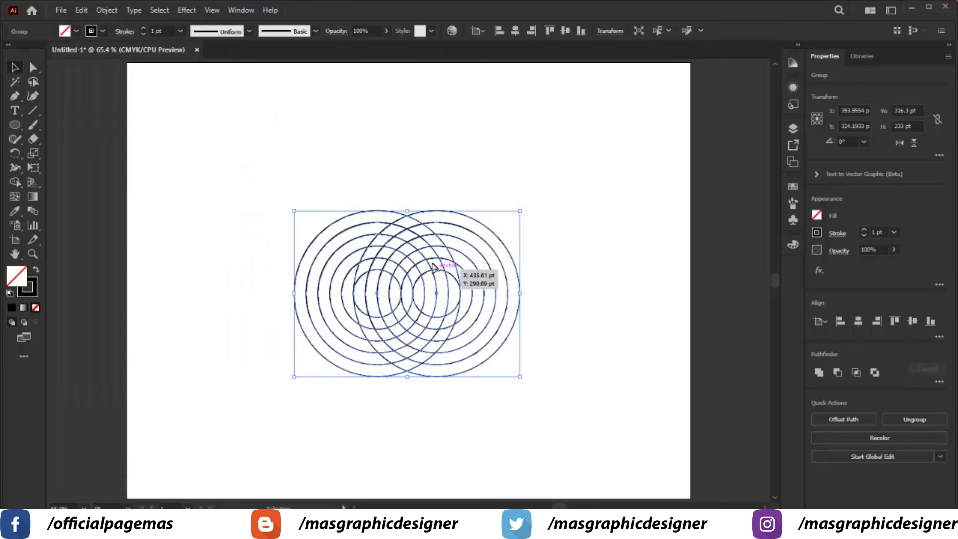
{"action": "left_click_drag", "start_coordinate": [433, 267], "coordinate": [432, 213]}
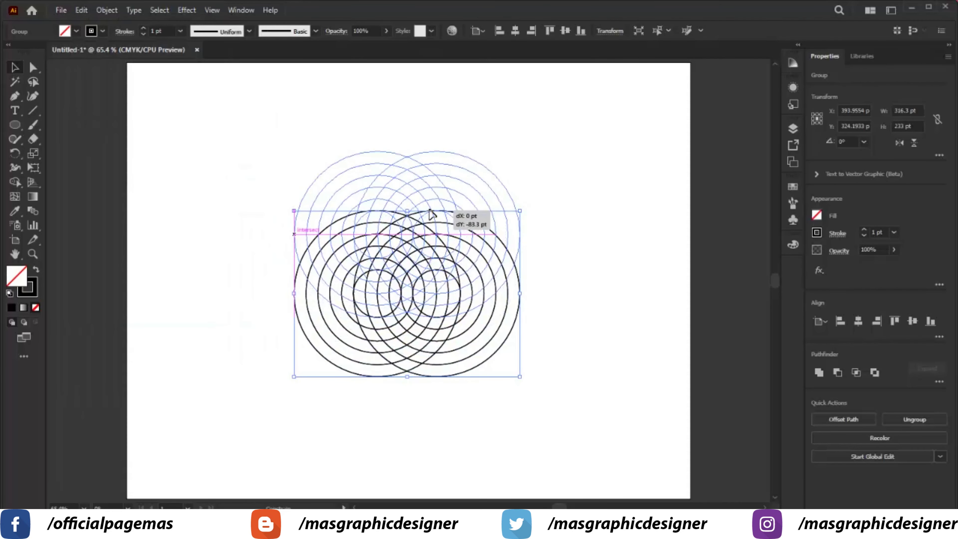
{"action": "left_click_drag", "start_coordinate": [431, 213], "coordinate": [431, 214]}
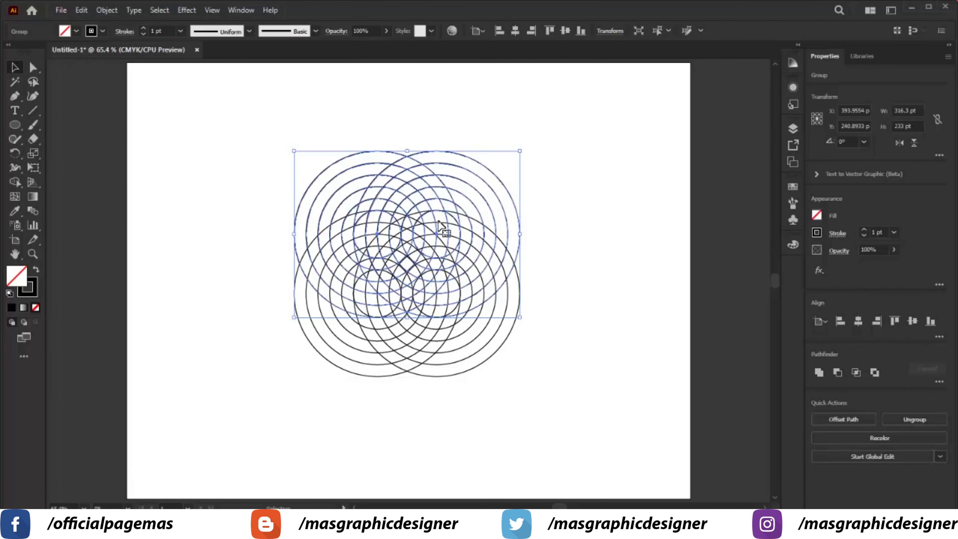
{"action": "left_click", "coordinate": [576, 296]}
{"action": "left_click_drag", "start_coordinate": [588, 147], "coordinate": [252, 370]}
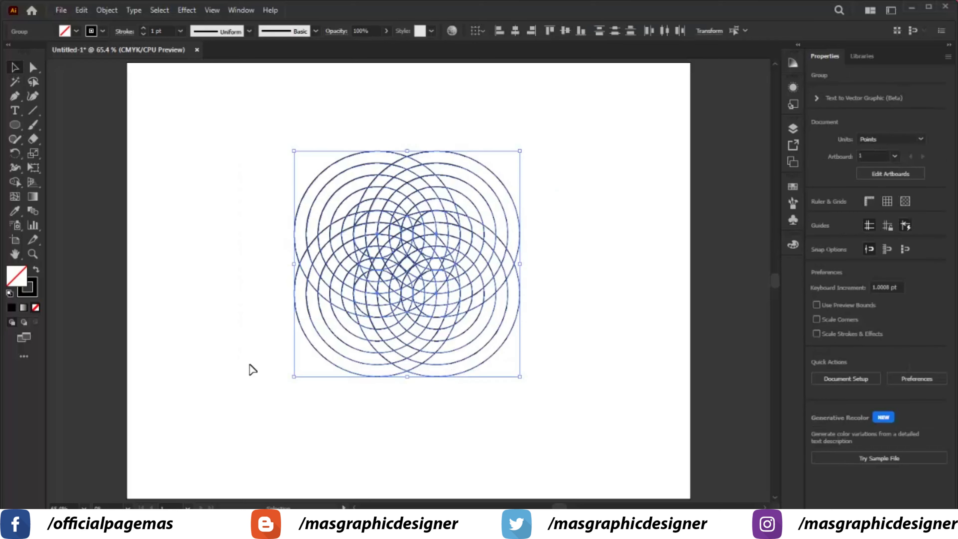
- Zoom into the ring grid and ready Shape Builder with black fill and no stroke
{"action": "key", "text": "z"}
{"action": "left_click_drag", "start_coordinate": [243, 128], "coordinate": [615, 414]}
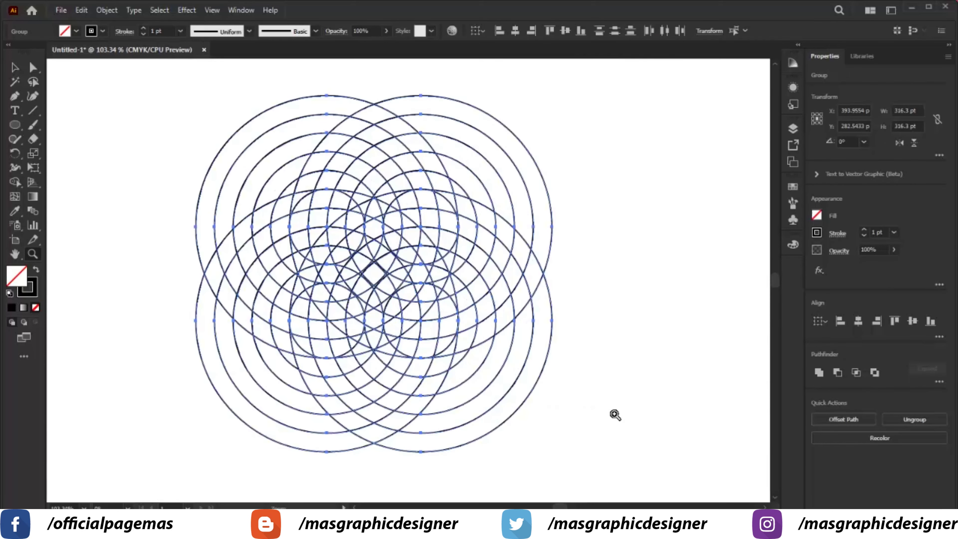
{"action": "left_click_drag", "start_coordinate": [139, 84], "coordinate": [600, 468]}
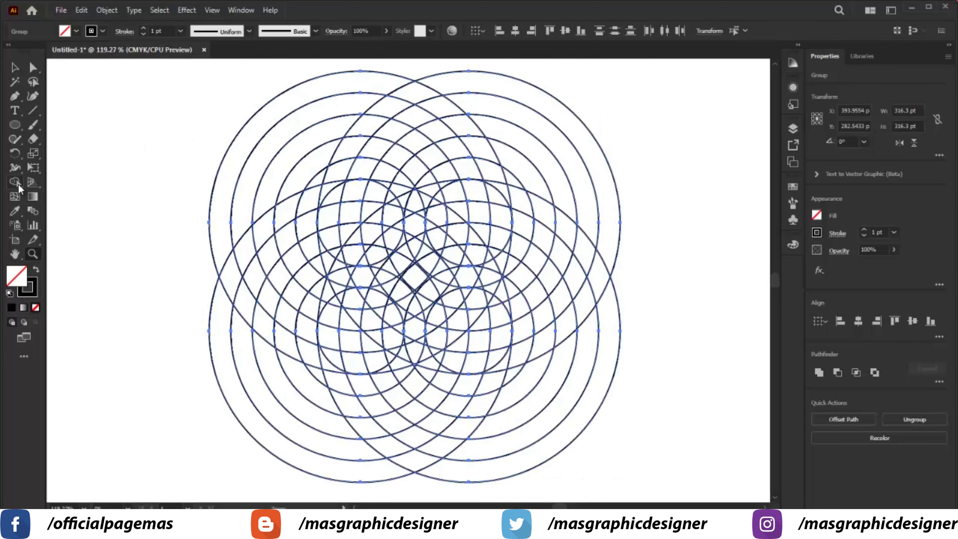
{"action": "left_click", "coordinate": [16, 183]}
{"action": "left_click", "coordinate": [36, 270]}
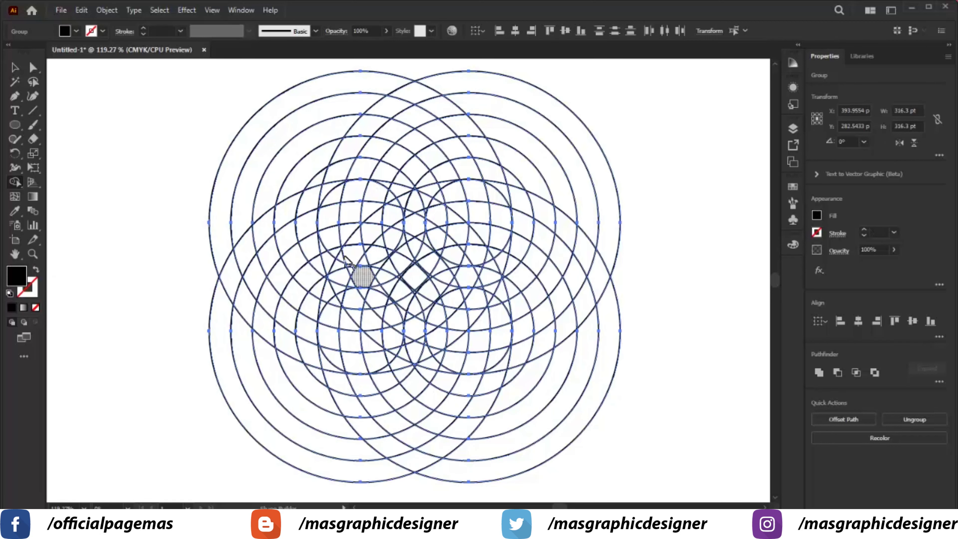
- Merge the cells along the lower curve into a black U-shaped band
{"action": "key", "text": "z"}
{"action": "key", "text": "shift+x"}
{"action": "mouse_move", "coordinate": [271, 228]}
{"action": "left_mouse_down"}
{"action": "mouse_move", "coordinate": [573, 479]}
{"action": "mouse_move", "coordinate": [600, 468]}
{"action": "left_mouse_up"}
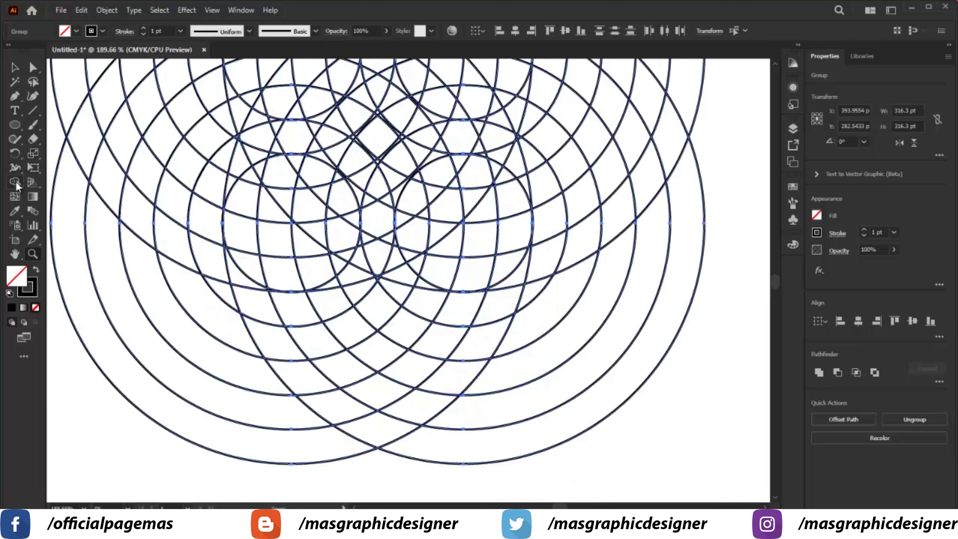
{"action": "left_click", "coordinate": [16, 183]}
{"action": "left_click", "coordinate": [36, 271]}
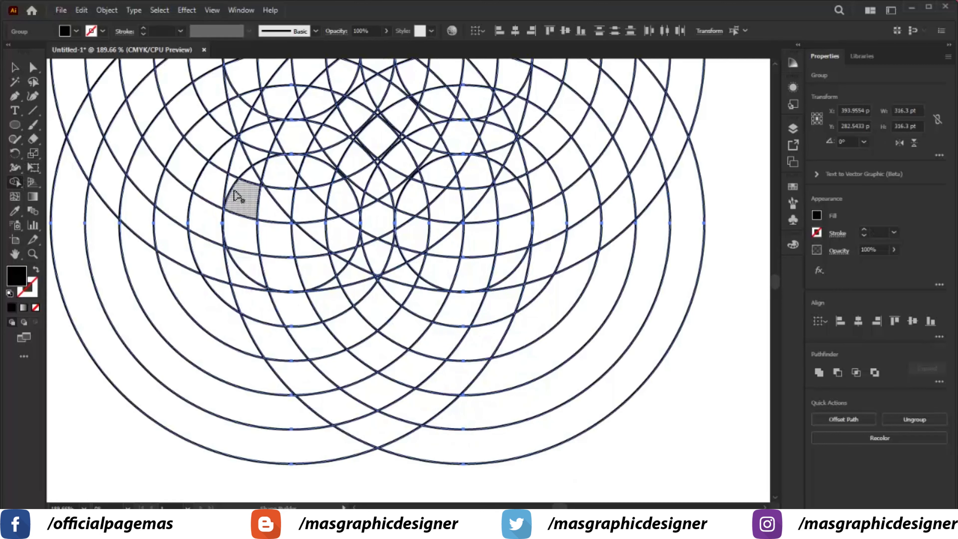
{"action": "left_click_drag", "start_coordinate": [245, 223], "coordinate": [278, 317]}
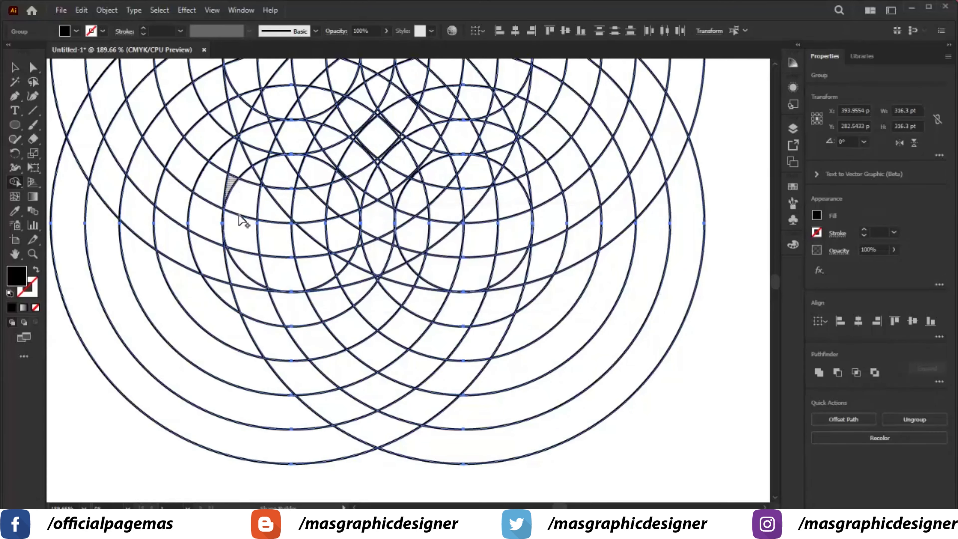
{"action": "mouse_move", "coordinate": [238, 215]}
{"action": "left_mouse_down"}
{"action": "mouse_move", "coordinate": [383, 429]}
{"action": "mouse_move", "coordinate": [525, 193]}
{"action": "left_mouse_up"}
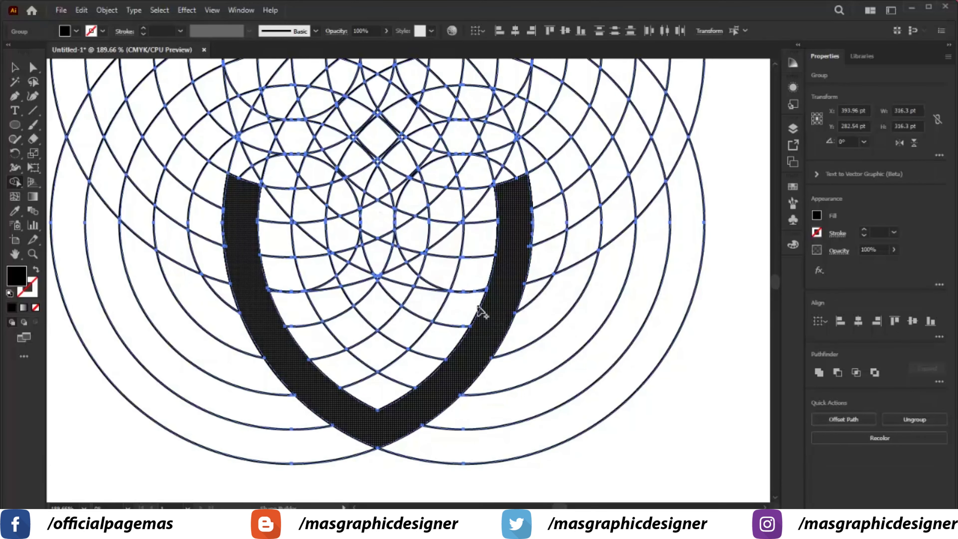
- Merge the stray slivers on the band's left edge into the band
{"action": "key", "text": "z"}
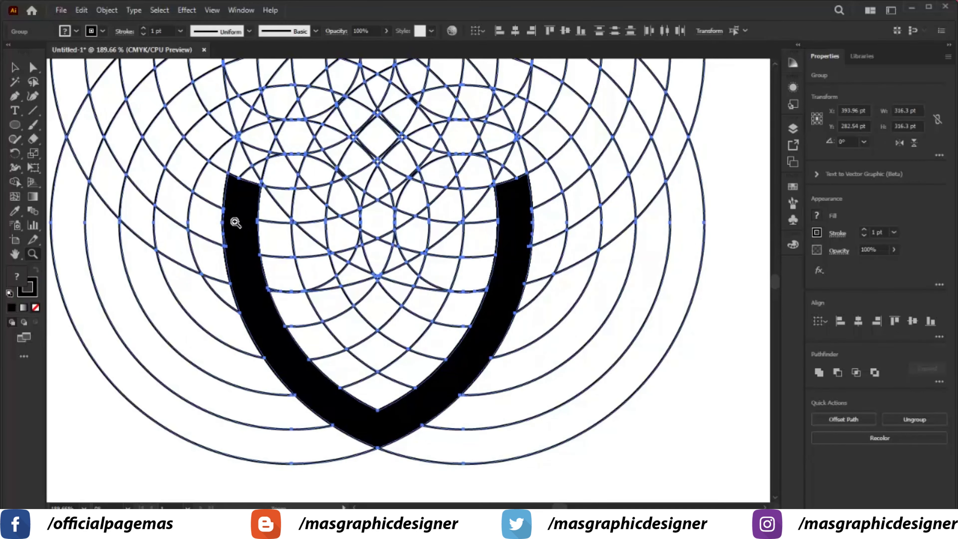
{"action": "left_click_drag", "start_coordinate": [284, 307], "coordinate": [303, 325]}
{"action": "left_click_drag", "start_coordinate": [290, 135], "coordinate": [486, 357]}
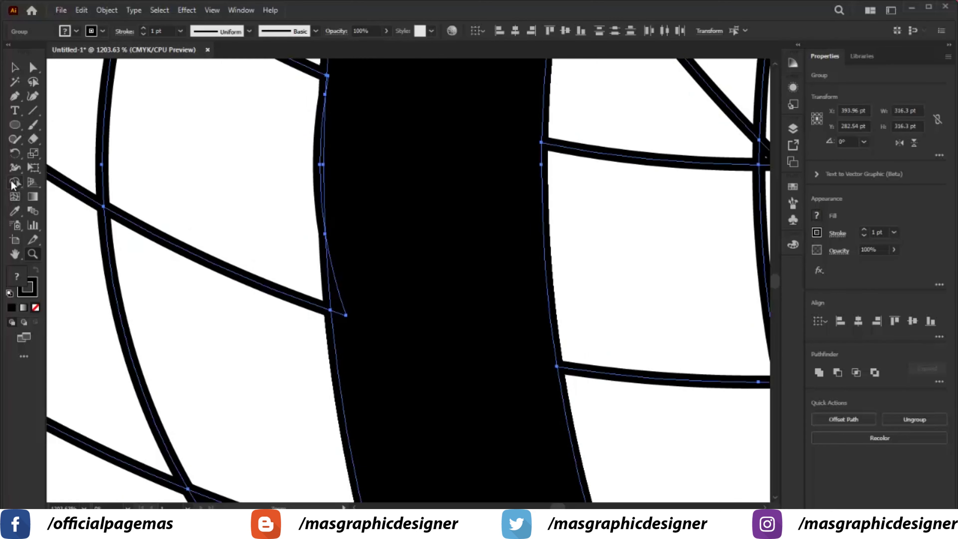
{"action": "left_click", "coordinate": [14, 184]}
{"action": "left_click_drag", "start_coordinate": [346, 308], "coordinate": [343, 338]}
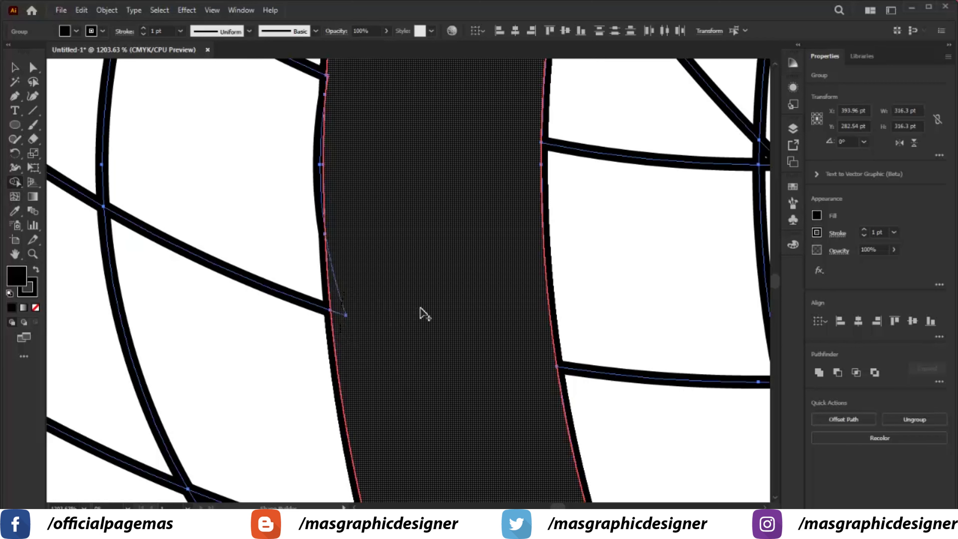
{"action": "left_click_drag", "start_coordinate": [421, 308], "coordinate": [438, 312]}
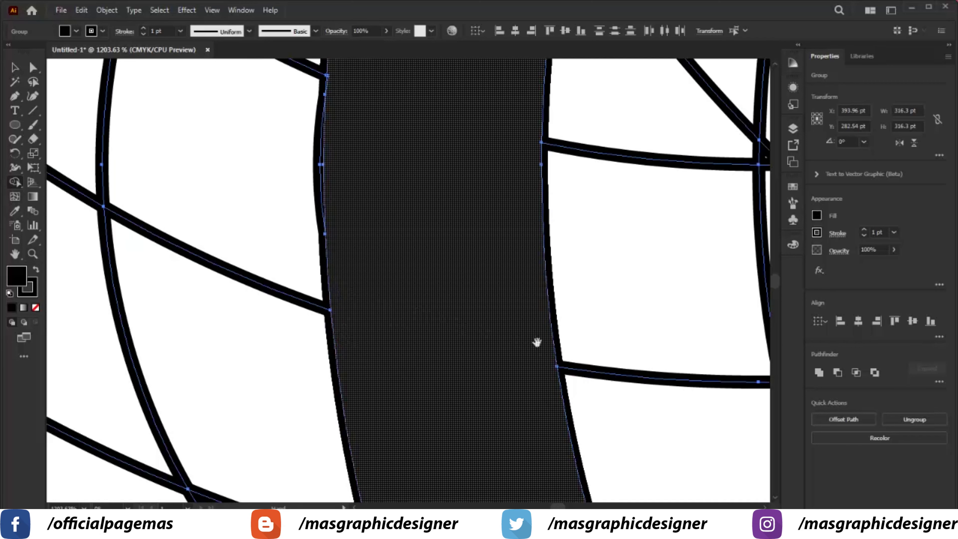
- Absorb the small triangle on the band's right edge, then zoom to the area inside the band
{"action": "left_click_drag", "start_coordinate": [632, 344], "coordinate": [479, 330]}
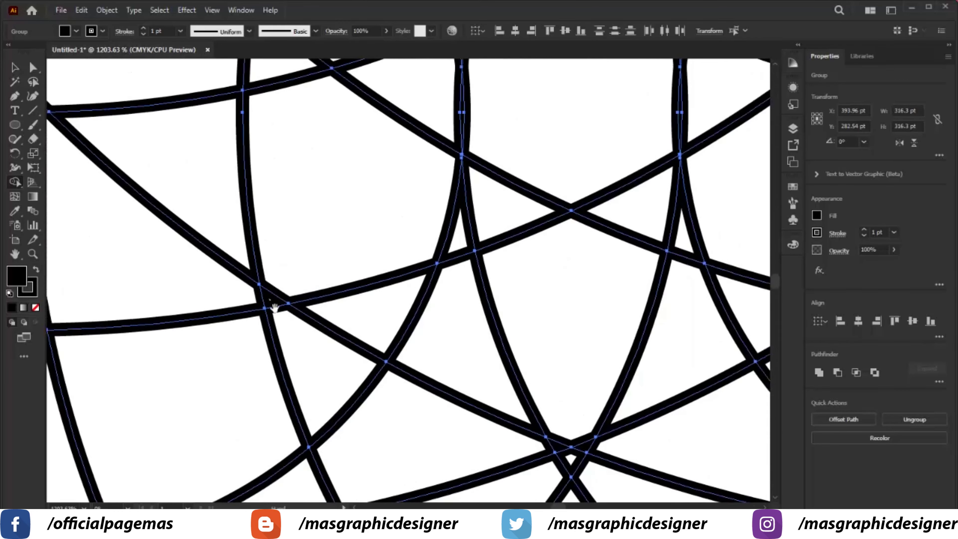
{"action": "mouse_move", "coordinate": [173, 306]}
{"action": "left_mouse_down"}
{"action": "mouse_move", "coordinate": [512, 310]}
{"action": "mouse_move", "coordinate": [524, 300]}
{"action": "mouse_move", "coordinate": [455, 385]}
{"action": "left_mouse_up"}
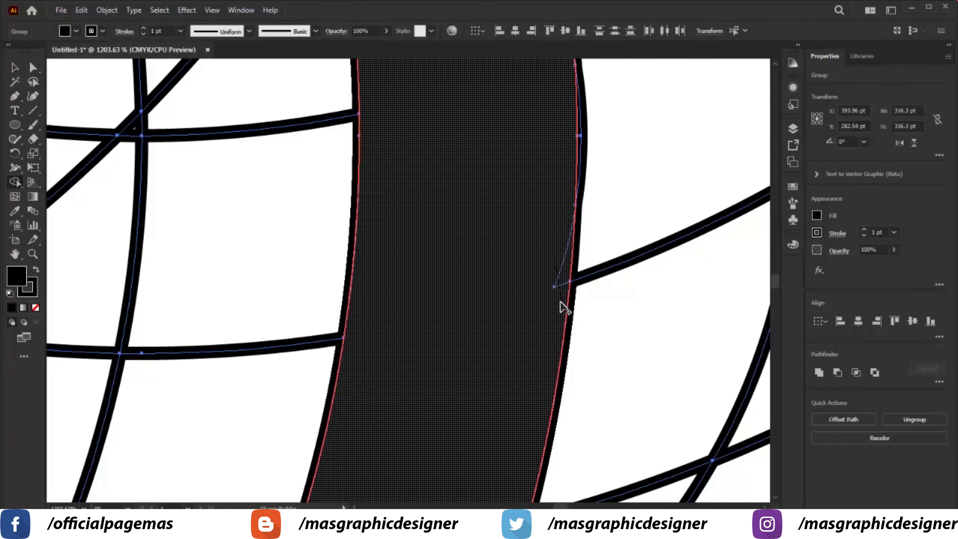
{"action": "left_click", "coordinate": [562, 307]}
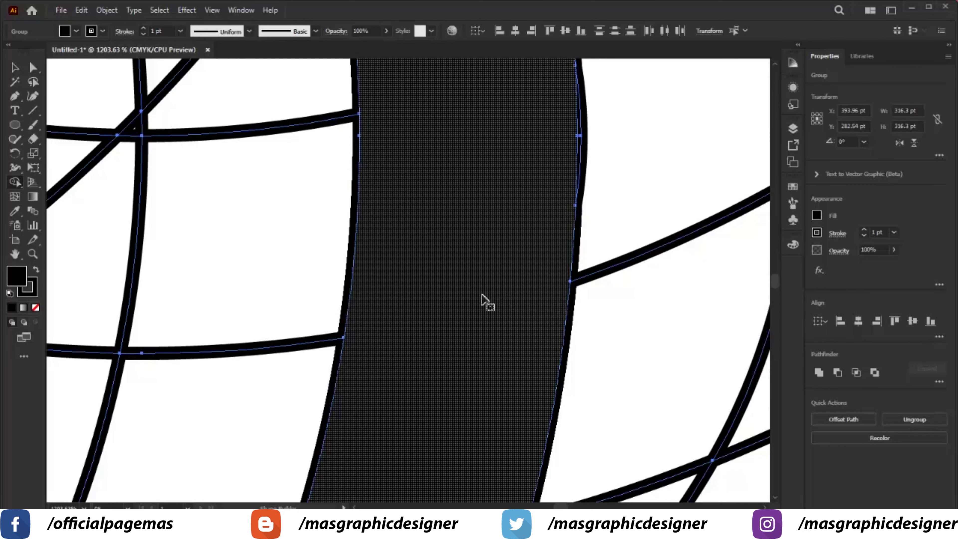
{"action": "key", "text": "ctrl+0"}
{"action": "key", "text": "z"}
{"action": "left_click_drag", "start_coordinate": [420, 336], "coordinate": [475, 386]}
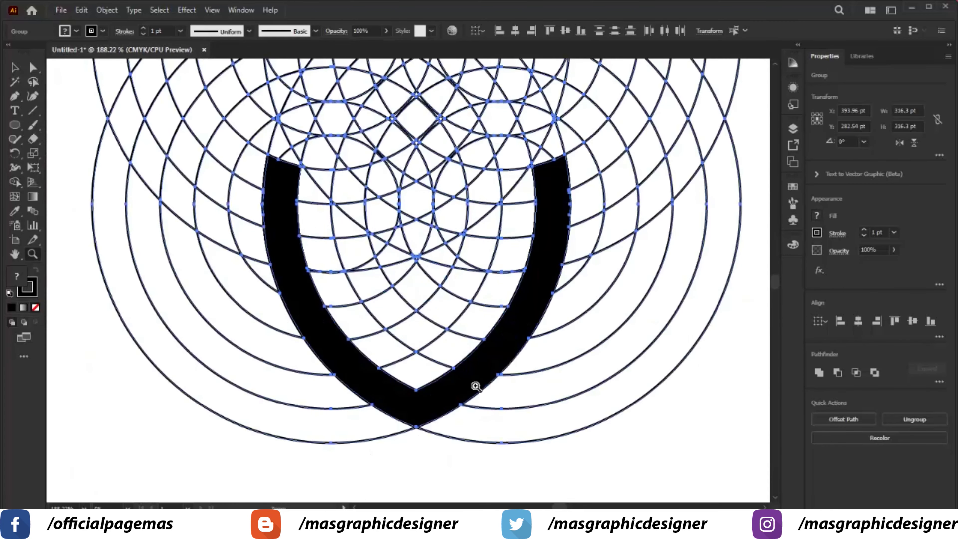
{"action": "left_click_drag", "start_coordinate": [301, 160], "coordinate": [559, 409]}
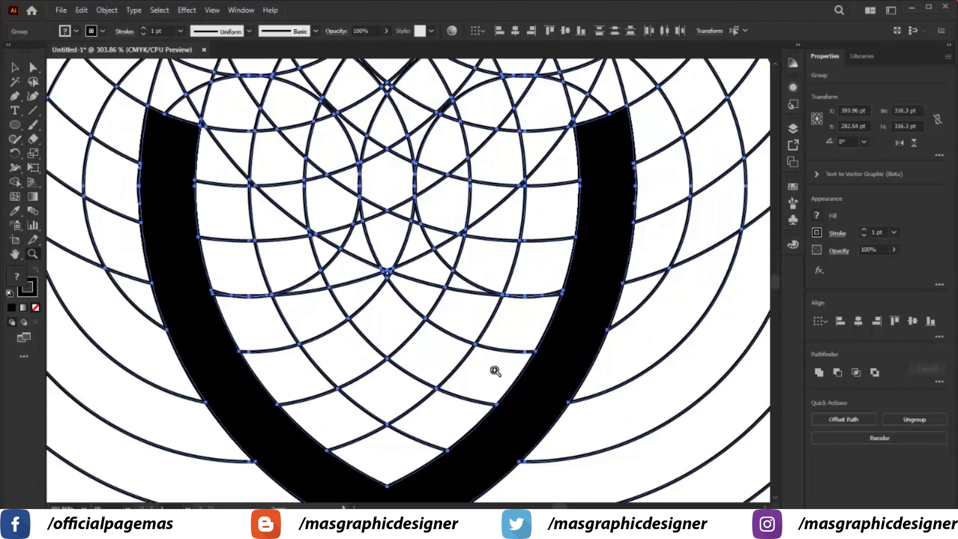
{"action": "key", "text": "shift+m"}
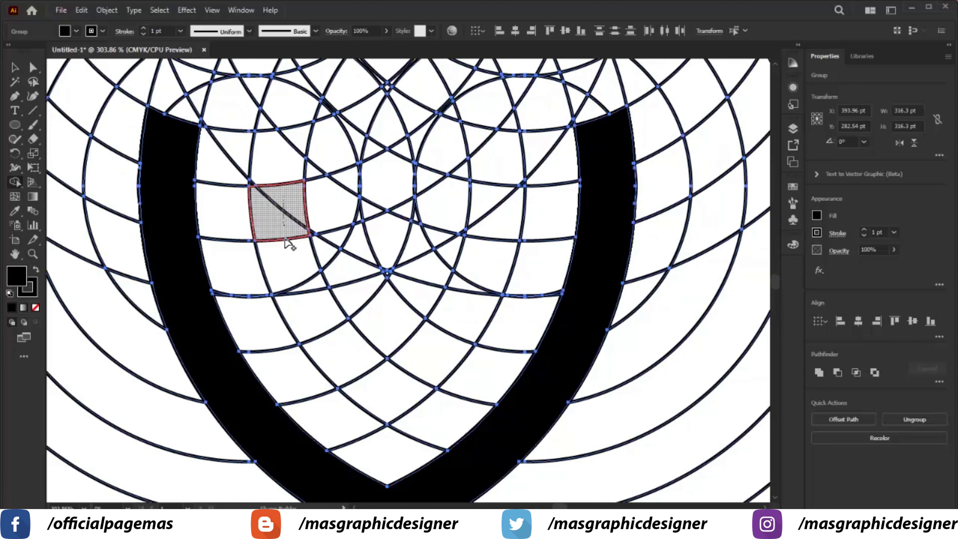
- Drag across the inner grid cells and top triangle to form the inner shield shape
{"action": "mouse_move", "coordinate": [285, 224]}
{"action": "left_mouse_down"}
{"action": "mouse_move", "coordinate": [340, 355]}
{"action": "mouse_move", "coordinate": [496, 175]}
{"action": "left_mouse_up"}
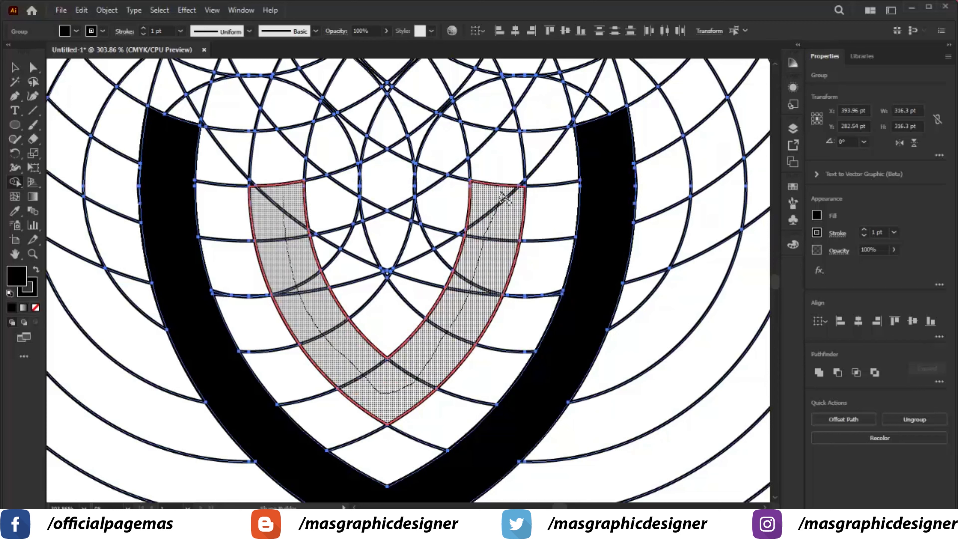
{"action": "mouse_move", "coordinate": [496, 175]}
{"action": "left_mouse_down"}
{"action": "mouse_move", "coordinate": [373, 118]}
{"action": "mouse_move", "coordinate": [279, 187]}
{"action": "mouse_move", "coordinate": [301, 181]}
{"action": "left_mouse_up"}
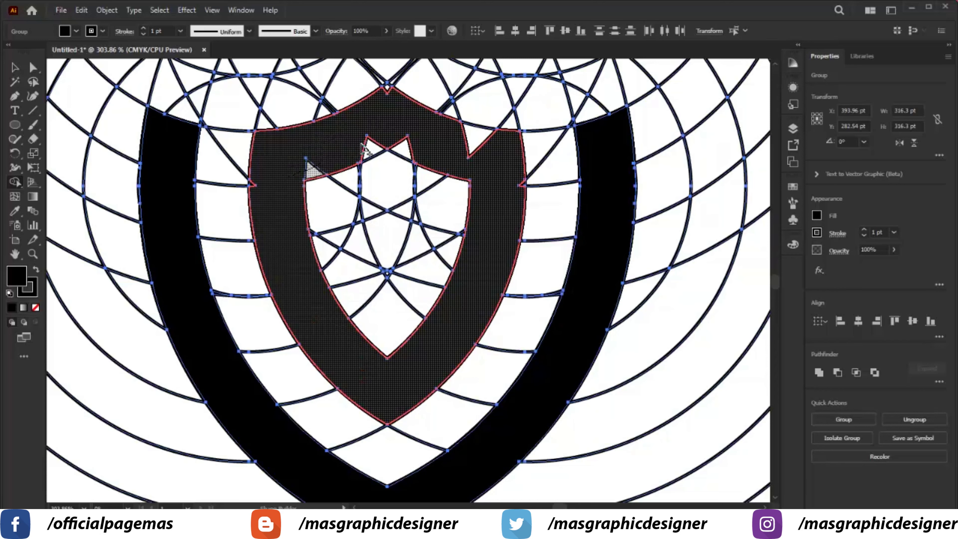
{"action": "mouse_move", "coordinate": [363, 150]}
{"action": "left_mouse_down"}
{"action": "mouse_move", "coordinate": [368, 160]}
{"action": "mouse_move", "coordinate": [496, 158]}
{"action": "left_mouse_up"}
{"action": "left_click_drag", "start_coordinate": [443, 133], "coordinate": [450, 148]}
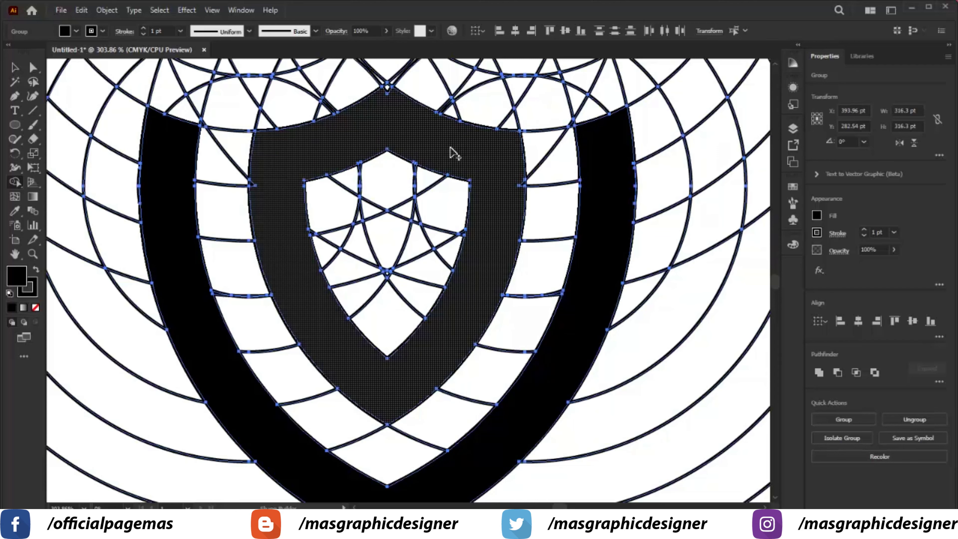
{"action": "key", "text": "z"}
{"action": "left_click_drag", "start_coordinate": [353, 75], "coordinate": [425, 129]}
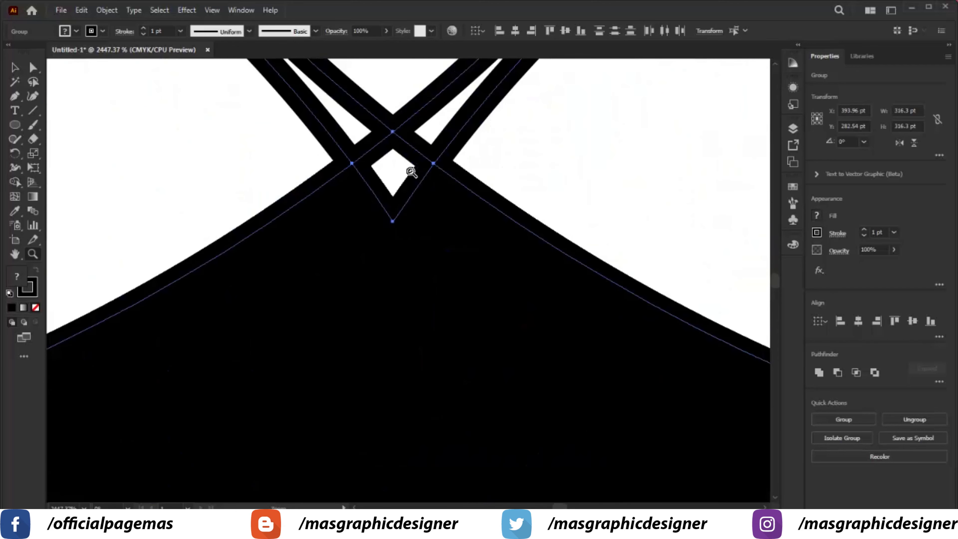
- Fill the diamond gap at the shield's top point and the triangle at its side junction
{"action": "left_click", "coordinate": [15, 182]}
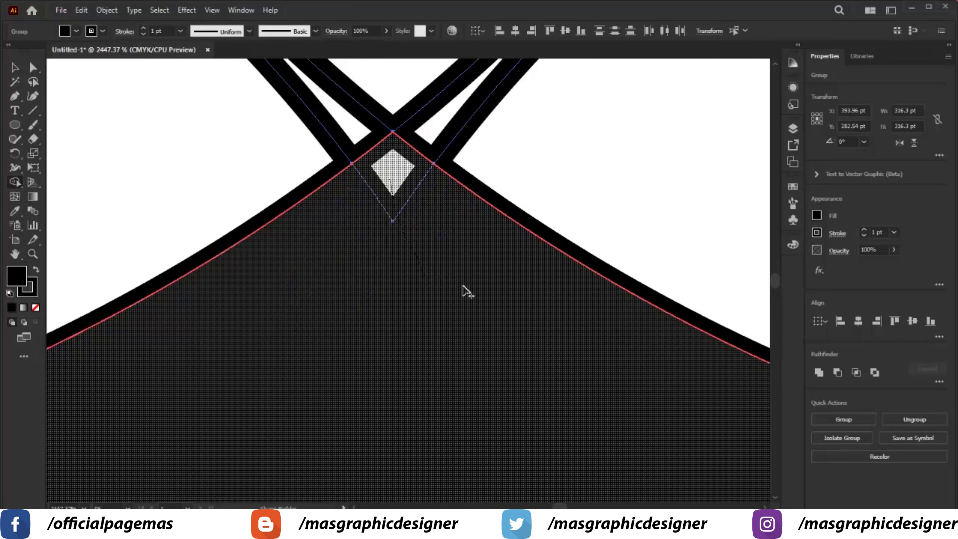
{"action": "left_click", "coordinate": [528, 339]}
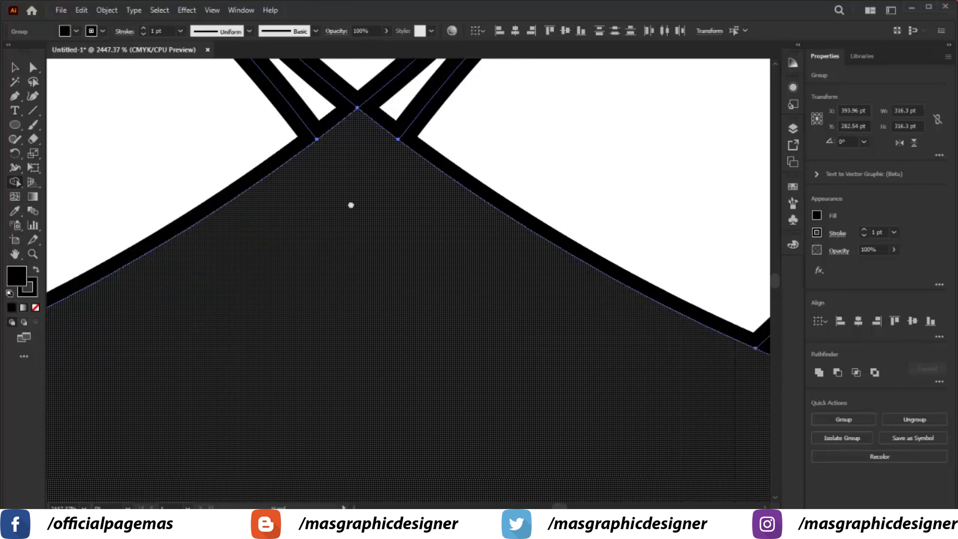
{"action": "mouse_move", "coordinate": [349, 204]}
{"action": "left_mouse_down"}
{"action": "mouse_move", "coordinate": [427, 265]}
{"action": "mouse_move", "coordinate": [154, 107]}
{"action": "left_mouse_up"}
{"action": "mouse_move", "coordinate": [547, 427]}
{"action": "left_mouse_down"}
{"action": "mouse_move", "coordinate": [430, 346]}
{"action": "mouse_move", "coordinate": [494, 241]}
{"action": "mouse_move", "coordinate": [461, 308]}
{"action": "left_mouse_up"}
{"action": "left_click_drag", "start_coordinate": [372, 302], "coordinate": [145, 273]}
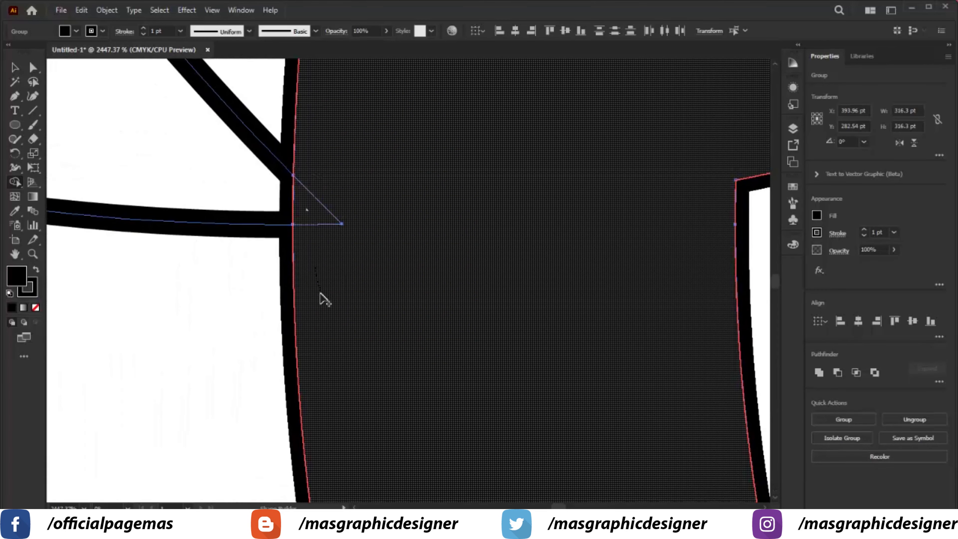
{"action": "left_click", "coordinate": [331, 185]}
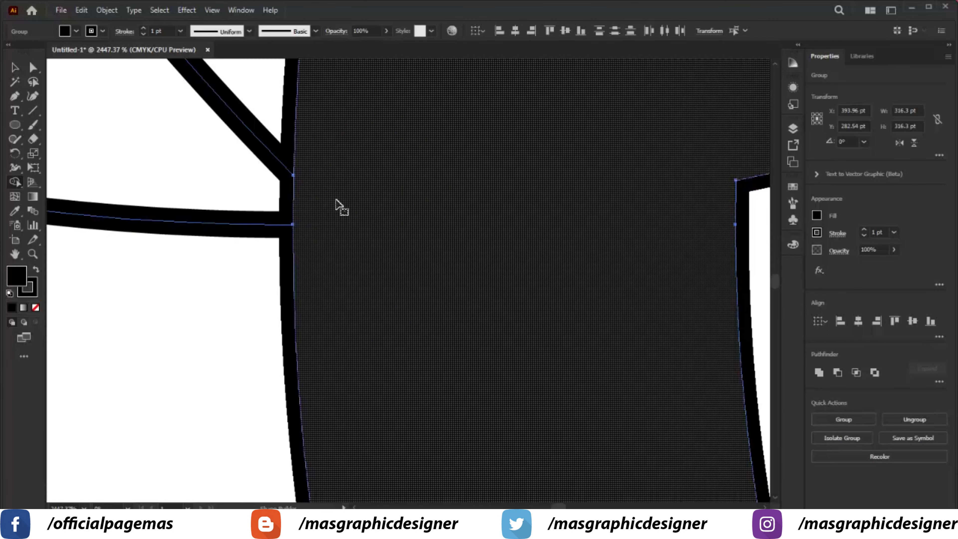
{"action": "key", "text": "ctrl+0"}
- Merge the cells and small triangle in the shield's openings into the shield
{"action": "key", "text": "z"}
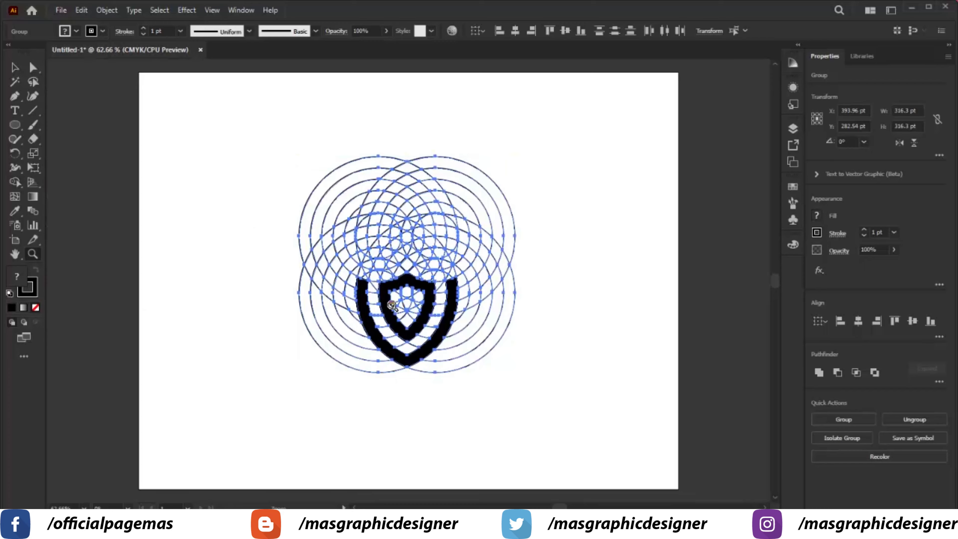
{"action": "left_click_drag", "start_coordinate": [391, 304], "coordinate": [439, 346]}
{"action": "left_click", "coordinate": [12, 184]}
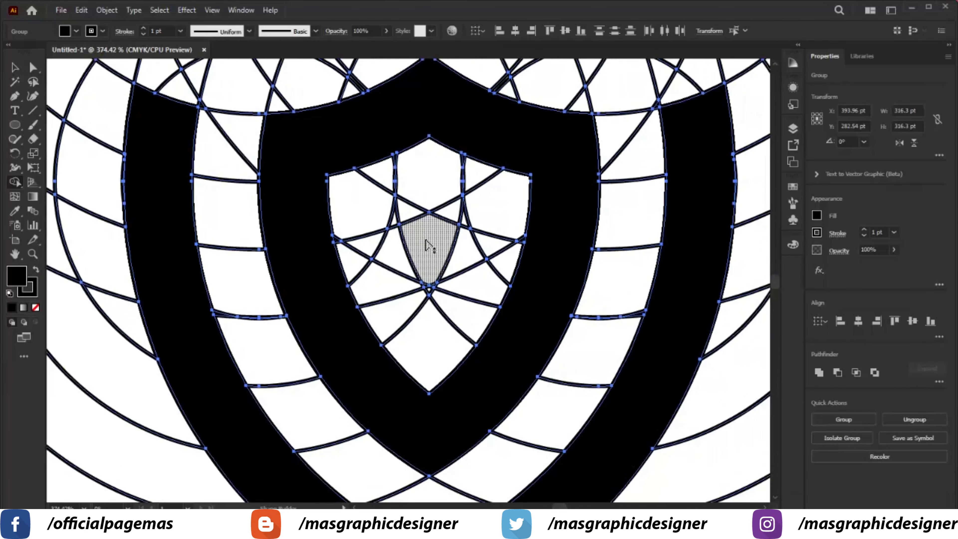
{"action": "mouse_move", "coordinate": [427, 246]}
{"action": "left_mouse_down"}
{"action": "mouse_move", "coordinate": [339, 301]}
{"action": "mouse_move", "coordinate": [375, 254]}
{"action": "left_mouse_up"}
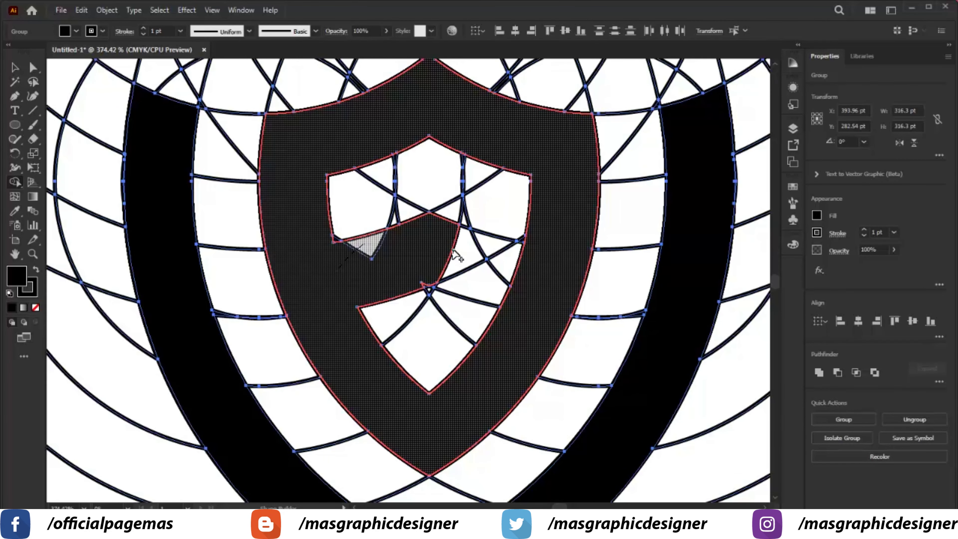
{"action": "left_click", "coordinate": [445, 249]}
{"action": "left_click_drag", "start_coordinate": [455, 251], "coordinate": [513, 284]}
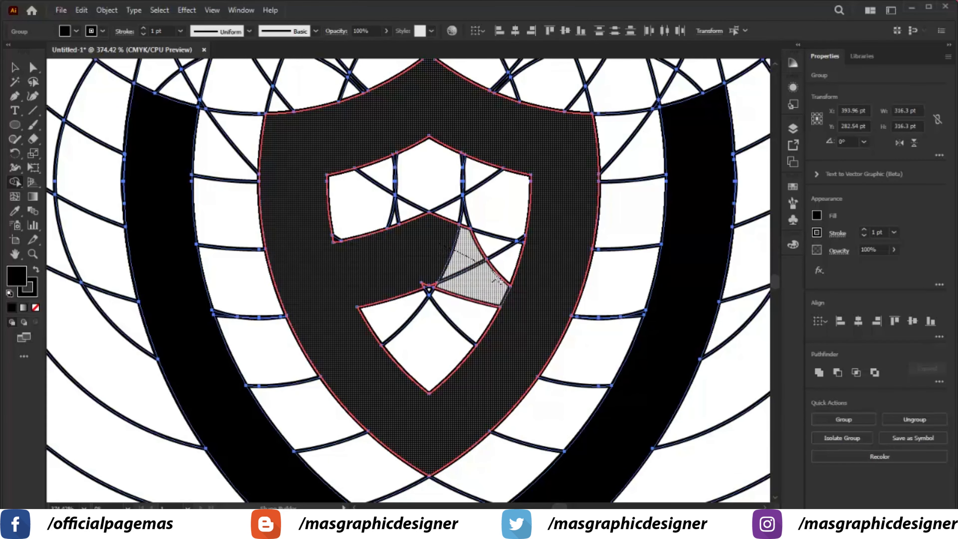
{"action": "mouse_move", "coordinate": [486, 248]}
{"action": "left_mouse_down"}
{"action": "mouse_move", "coordinate": [510, 277]}
{"action": "mouse_move", "coordinate": [486, 276]}
{"action": "left_mouse_up"}
- Merge the top triangle into the shield shape
{"action": "key", "text": "z"}
{"action": "left_click_drag", "start_coordinate": [402, 273], "coordinate": [473, 333]}
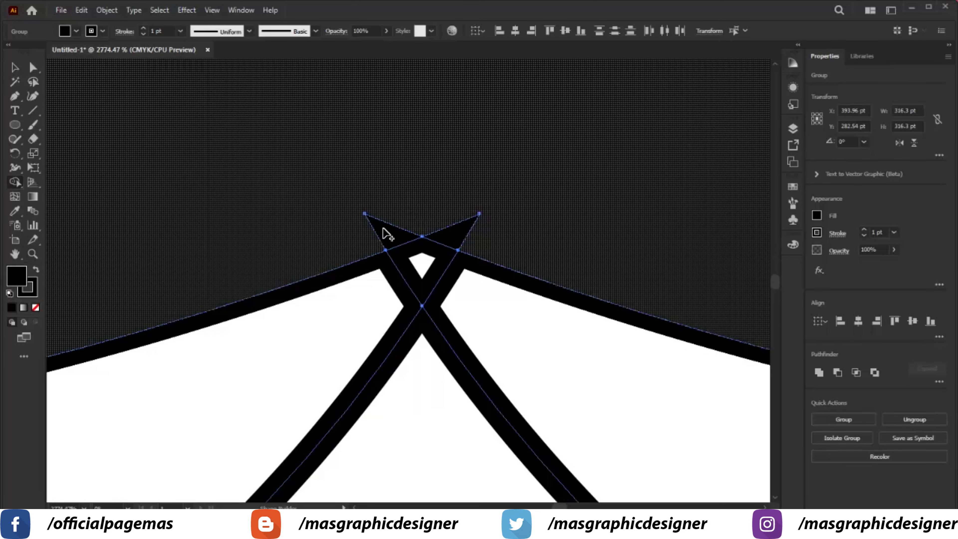
{"action": "mouse_move", "coordinate": [385, 229]}
{"action": "left_mouse_down"}
{"action": "mouse_move", "coordinate": [459, 226]}
{"action": "mouse_move", "coordinate": [502, 261]}
{"action": "mouse_move", "coordinate": [475, 252]}
{"action": "left_mouse_up"}
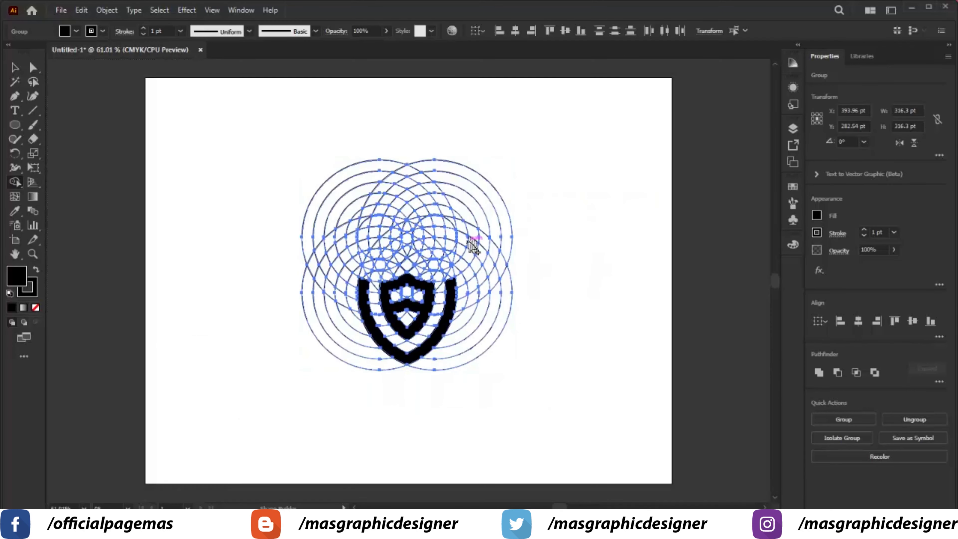
- Select the shield artwork group and ungroup it
{"action": "left_click_drag", "start_coordinate": [464, 368], "coordinate": [554, 374]}
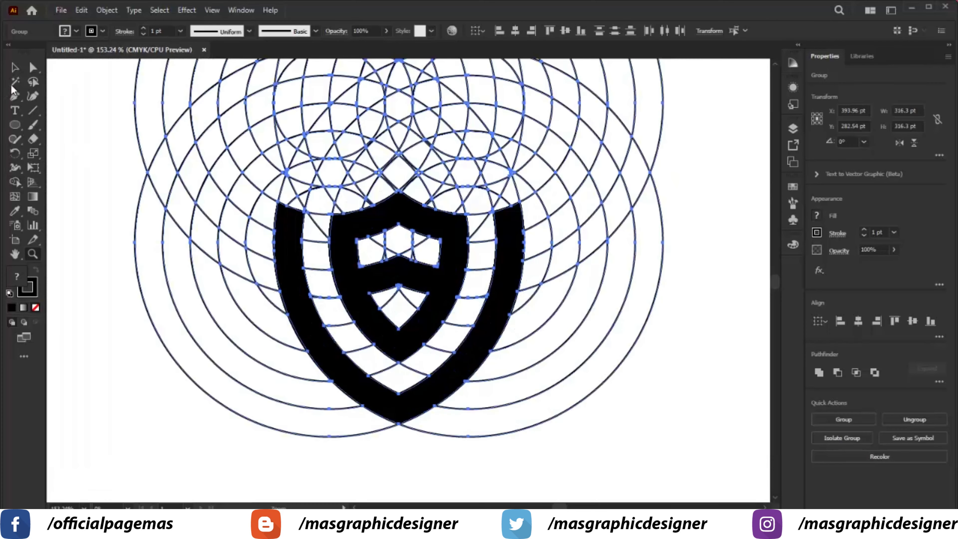
{"action": "left_click", "coordinate": [15, 67]}
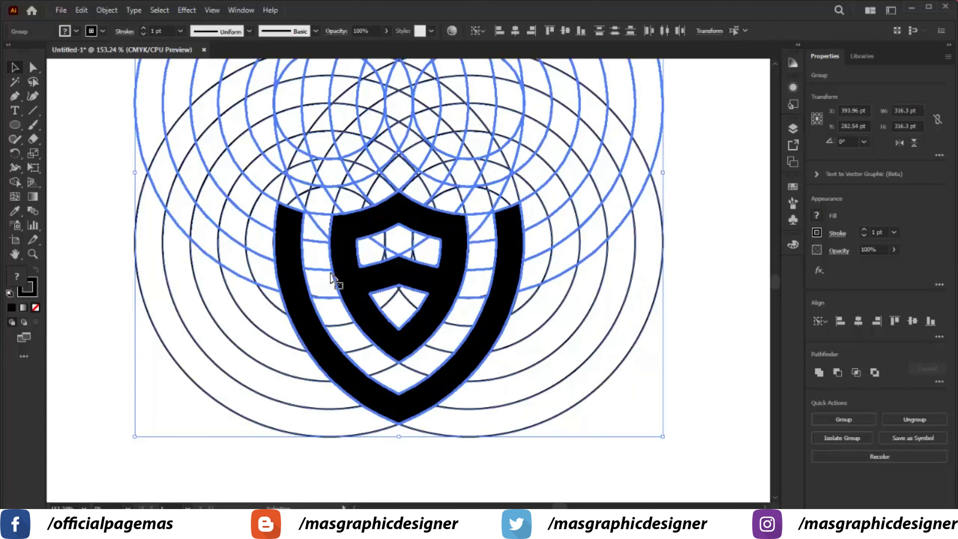
{"action": "left_click", "coordinate": [95, 145]}
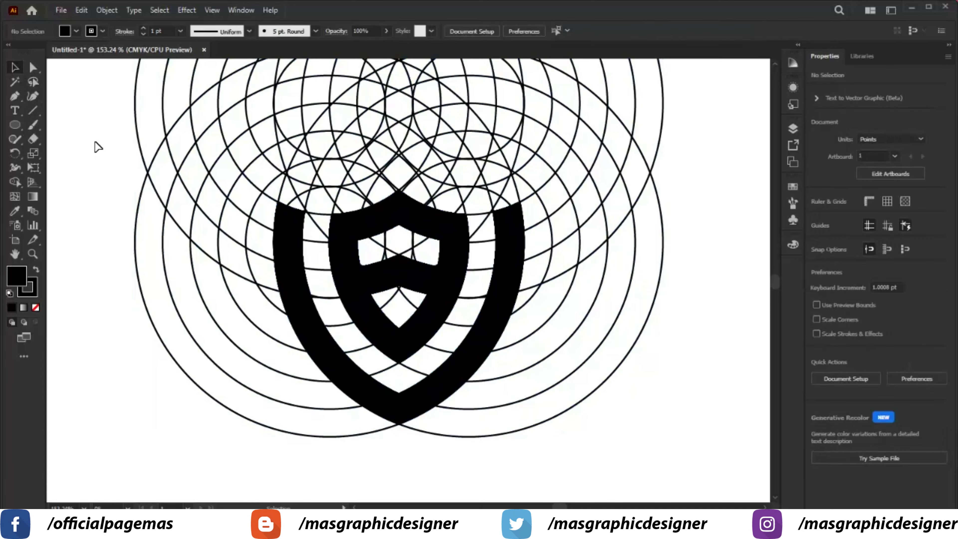
{"action": "right_click", "coordinate": [349, 278]}
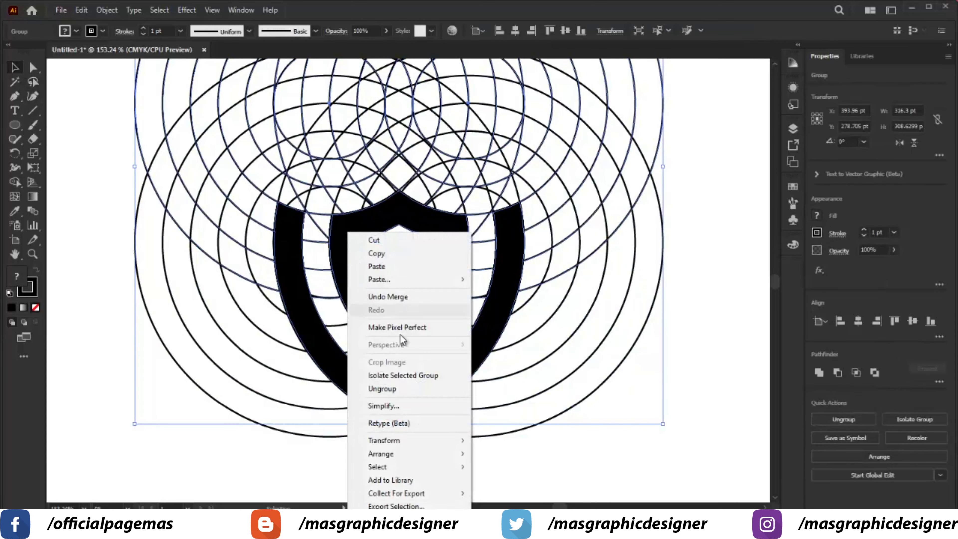
{"action": "left_click", "coordinate": [409, 390]}
- Ungroup the remaining circle and shield groups into separate paths
{"action": "left_click", "coordinate": [689, 281]}
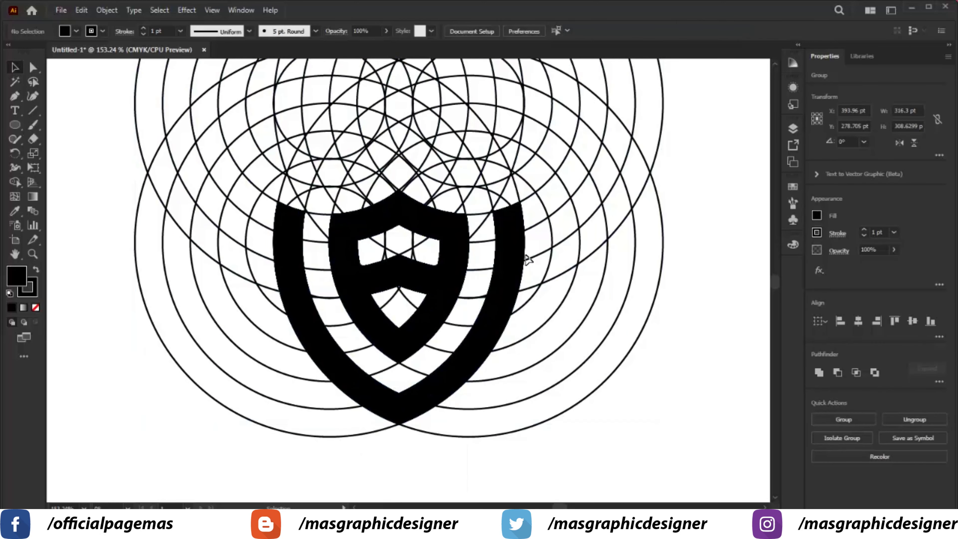
{"action": "left_click", "coordinate": [457, 265]}
{"action": "right_click", "coordinate": [458, 265]}
{"action": "left_click", "coordinate": [505, 388]}
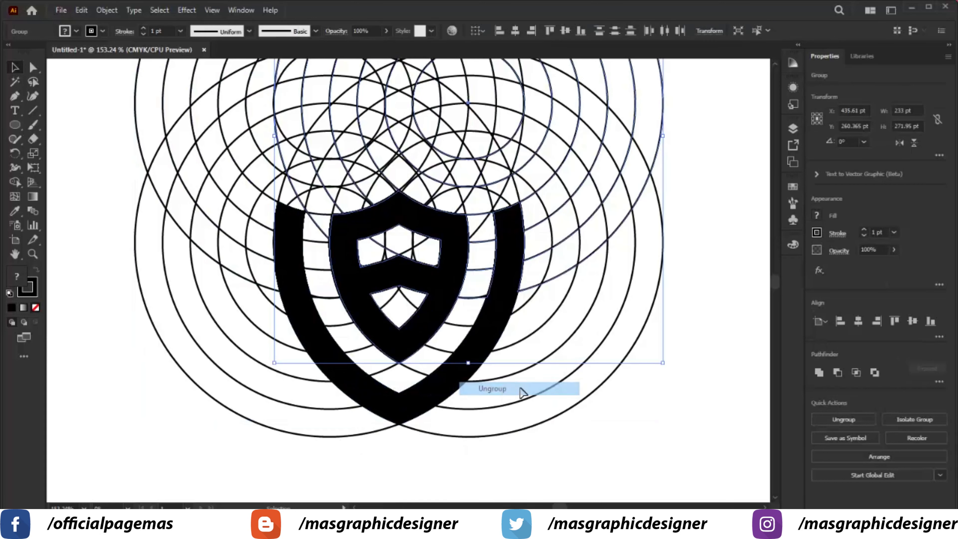
{"action": "left_click", "coordinate": [513, 405]}
{"action": "left_click", "coordinate": [452, 383]}
{"action": "right_click", "coordinate": [452, 383]}
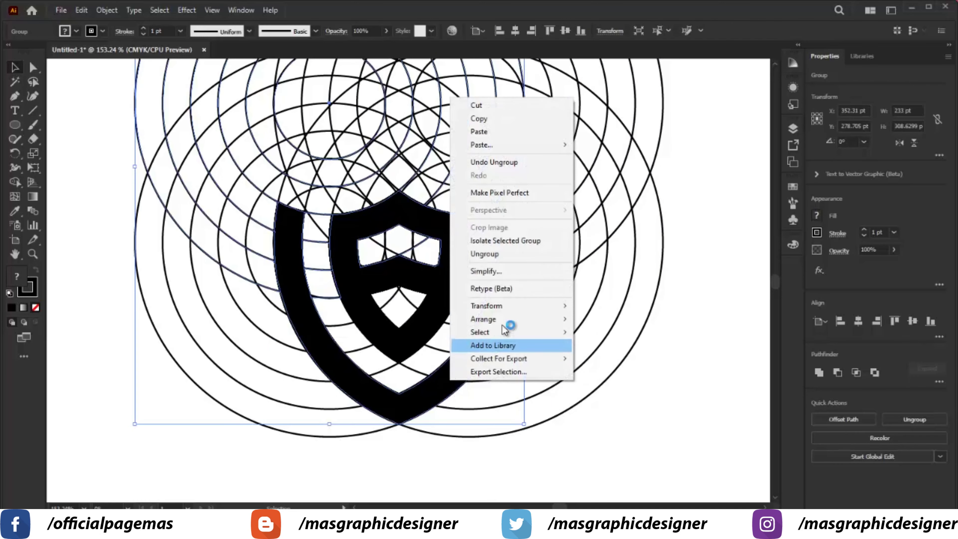
{"action": "left_click", "coordinate": [496, 253]}
- Select the inner shield and outer band together and cut them away
{"action": "left_click", "coordinate": [723, 231]}
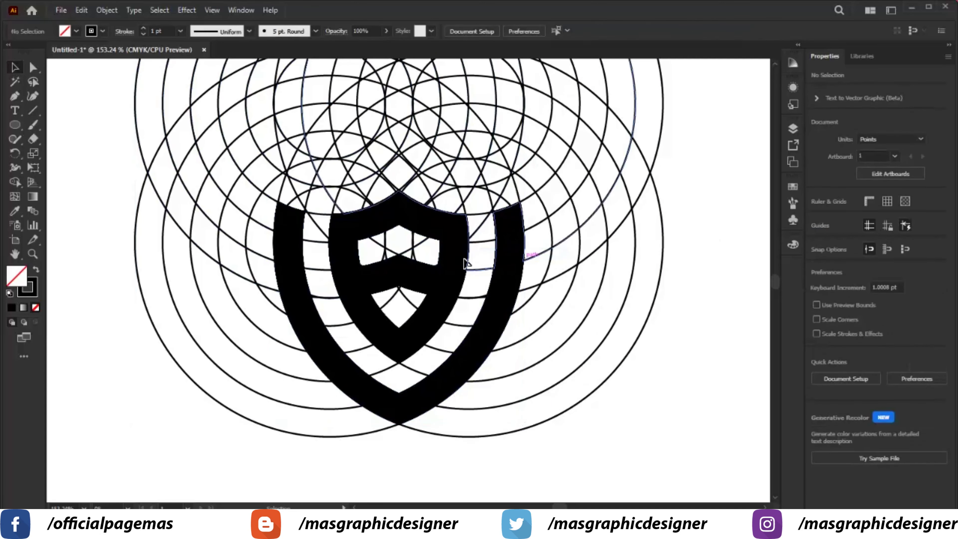
{"action": "left_click", "coordinate": [434, 280]}
{"action": "left_click", "coordinate": [500, 267], "text": "shift"}
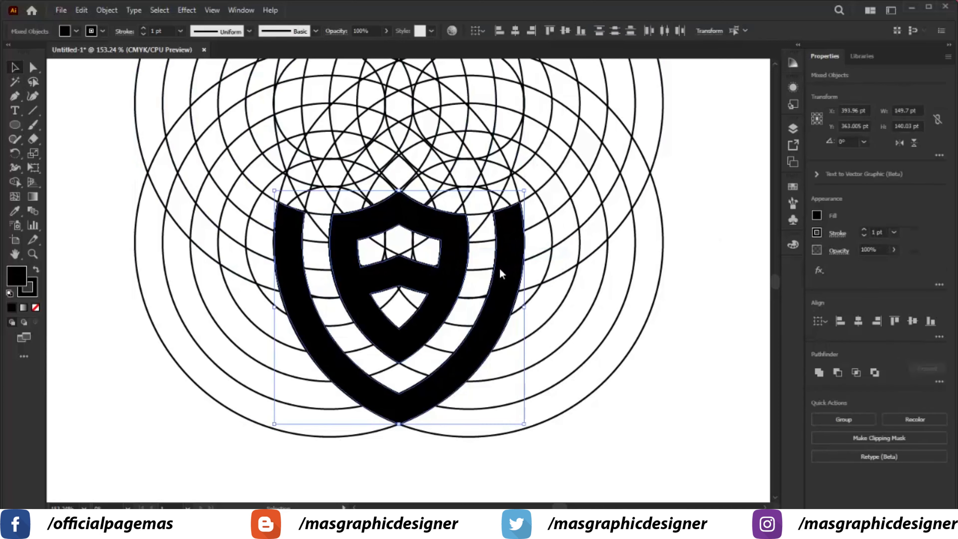
{"action": "right_click", "coordinate": [499, 268]}
{"action": "left_click", "coordinate": [538, 23]}
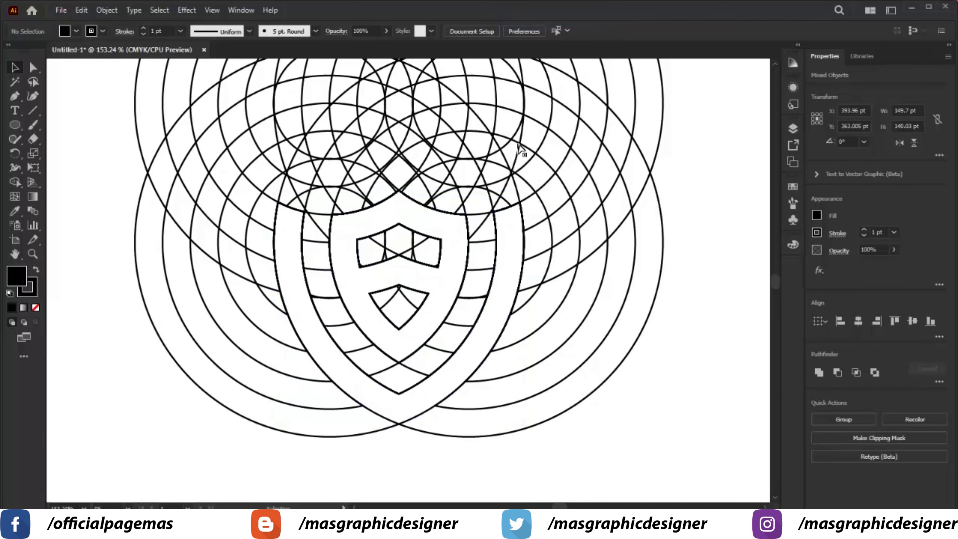
{"action": "key", "text": "ctrl+0"}
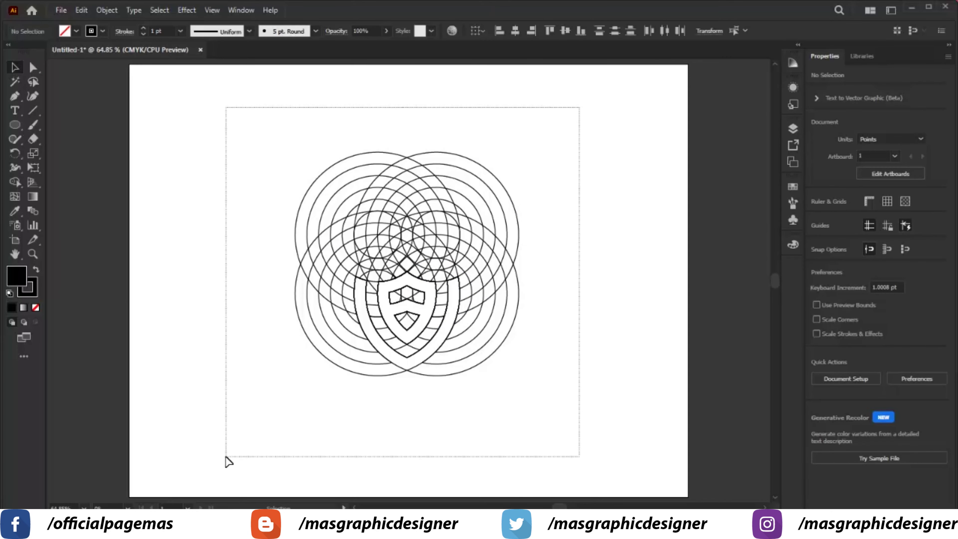
- Delete the construction circles, paste the black shield back in place, and enlarge it to about 345 × 322 pt near the artboard centre
{"action": "left_click_drag", "start_coordinate": [313, 363], "coordinate": [225, 469]}
{"action": "key", "text": "Delete"}
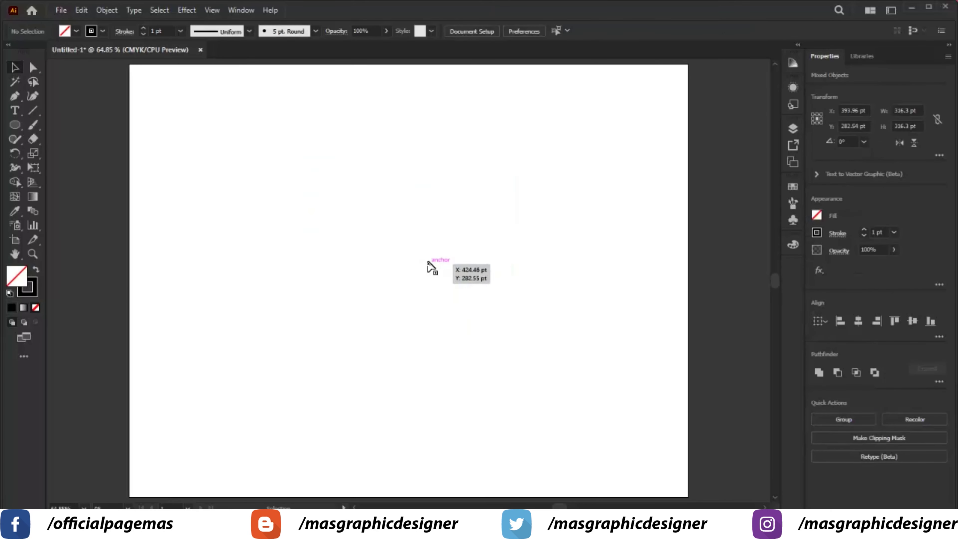
{"action": "right_click", "coordinate": [324, 163]}
{"action": "mouse_move", "coordinate": [378, 208]}
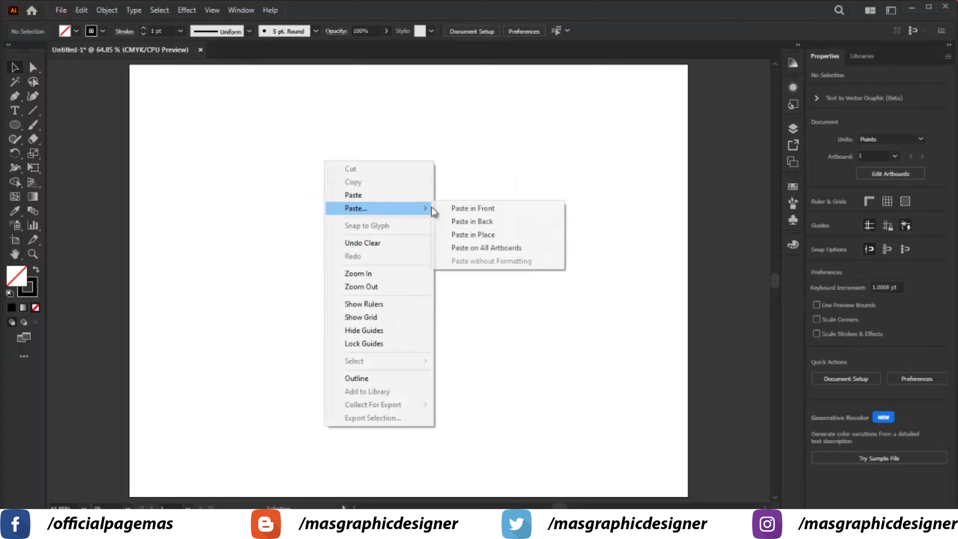
{"action": "left_click", "coordinate": [498, 235]}
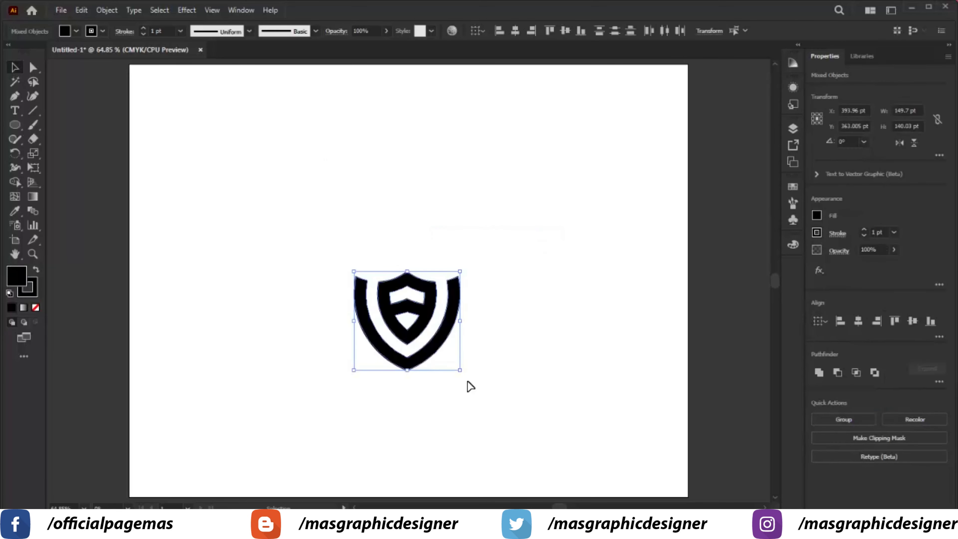
{"action": "left_click_drag", "start_coordinate": [460, 371], "coordinate": [529, 434]}
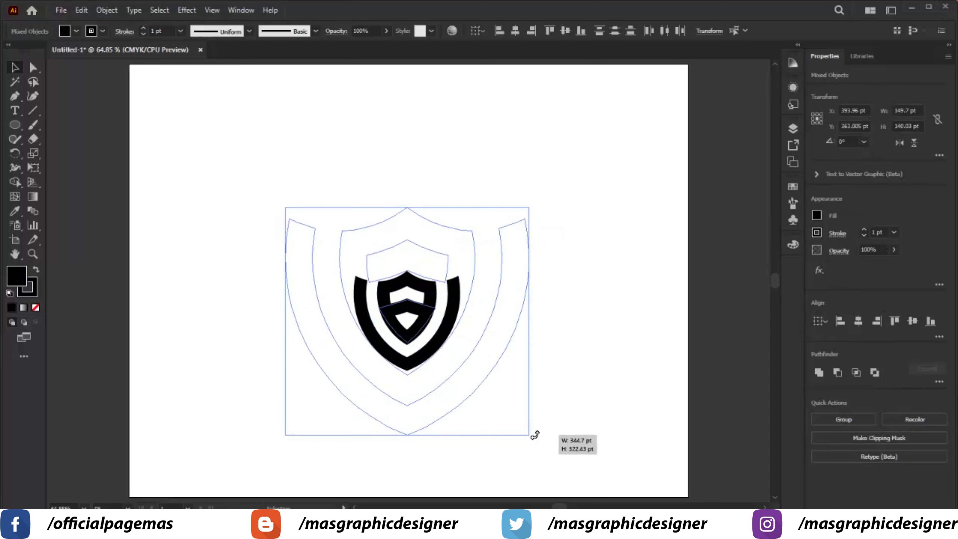
{"action": "left_click_drag", "start_coordinate": [435, 332], "coordinate": [434, 302]}
- Give the inner shield no outline and a dark indigo fill
{"action": "left_click", "coordinate": [558, 304]}
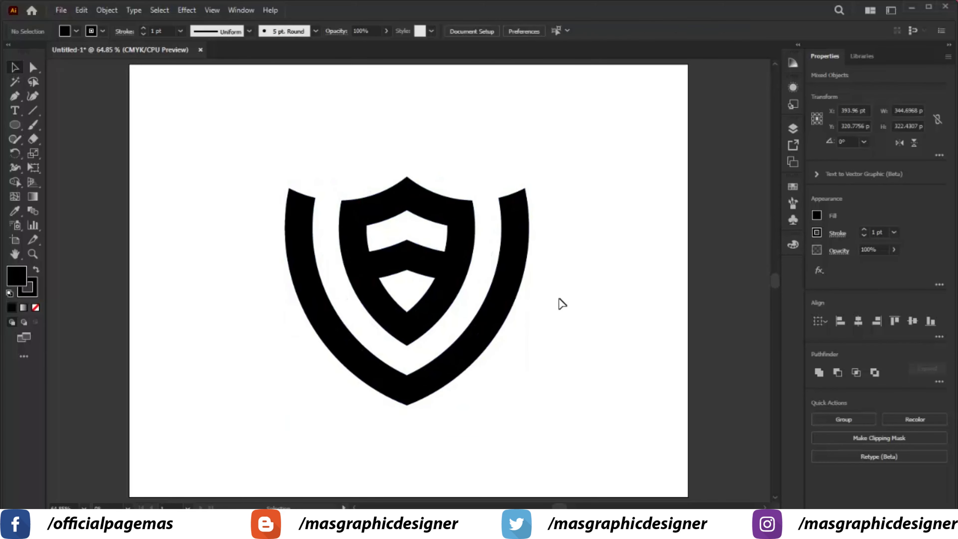
{"action": "left_click", "coordinate": [460, 269]}
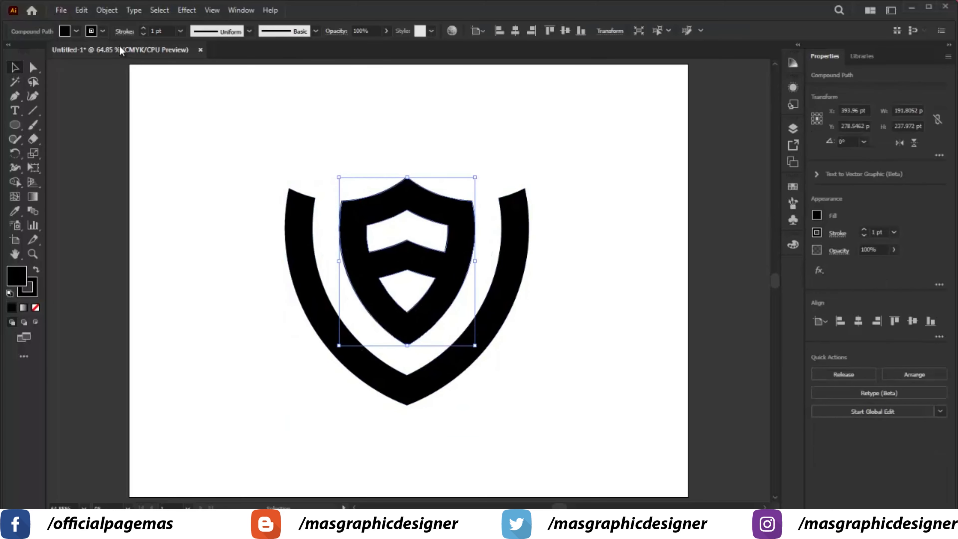
{"action": "left_click", "coordinate": [103, 30]}
{"action": "left_click", "coordinate": [8, 50]}
{"action": "left_click", "coordinate": [69, 33]}
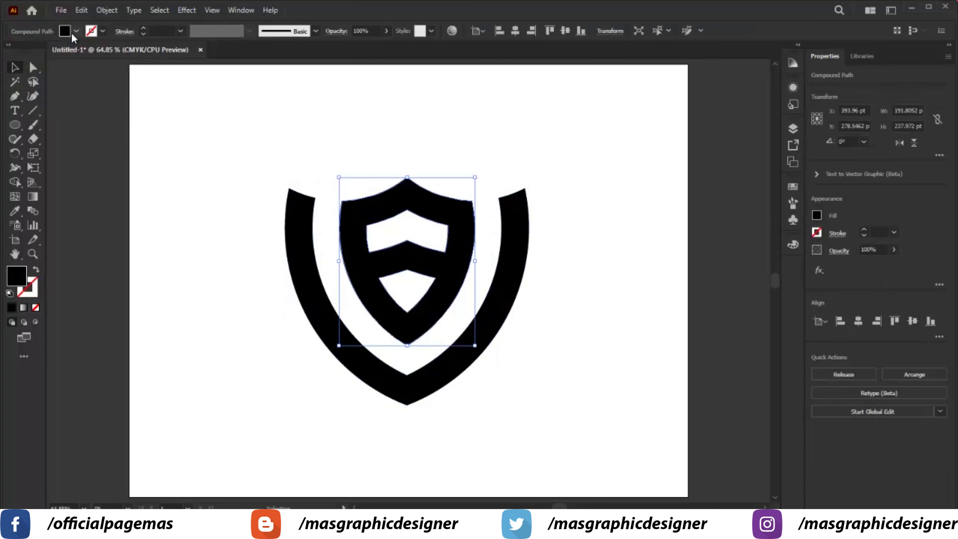
{"action": "left_click", "coordinate": [49, 51]}
{"action": "left_click", "coordinate": [58, 52]}
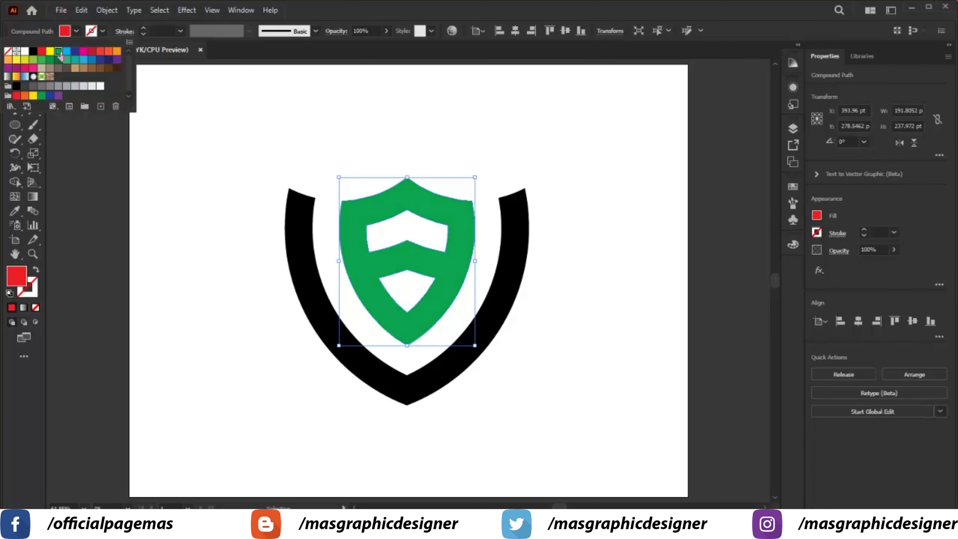
{"action": "left_click", "coordinate": [75, 51]}
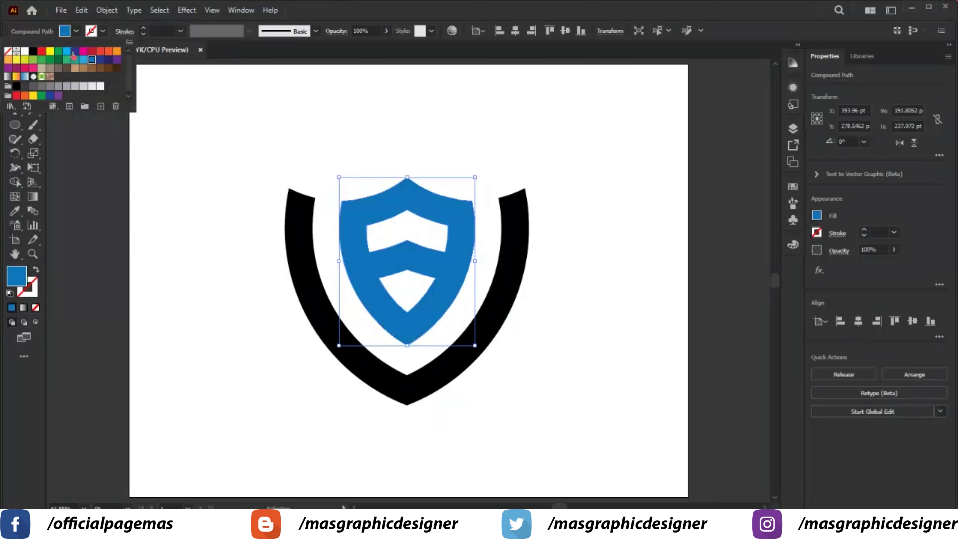
{"action": "left_click", "coordinate": [75, 52]}
- Fill the outer U band teal with no outline, then select both shield shapes
{"action": "left_click", "coordinate": [288, 203]}
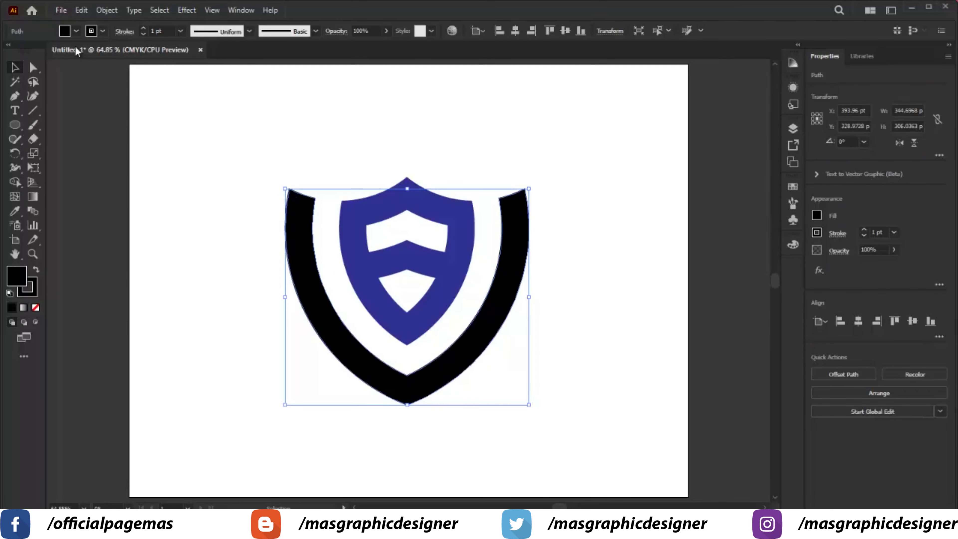
{"action": "left_click", "coordinate": [76, 31]}
{"action": "left_click", "coordinate": [42, 51]}
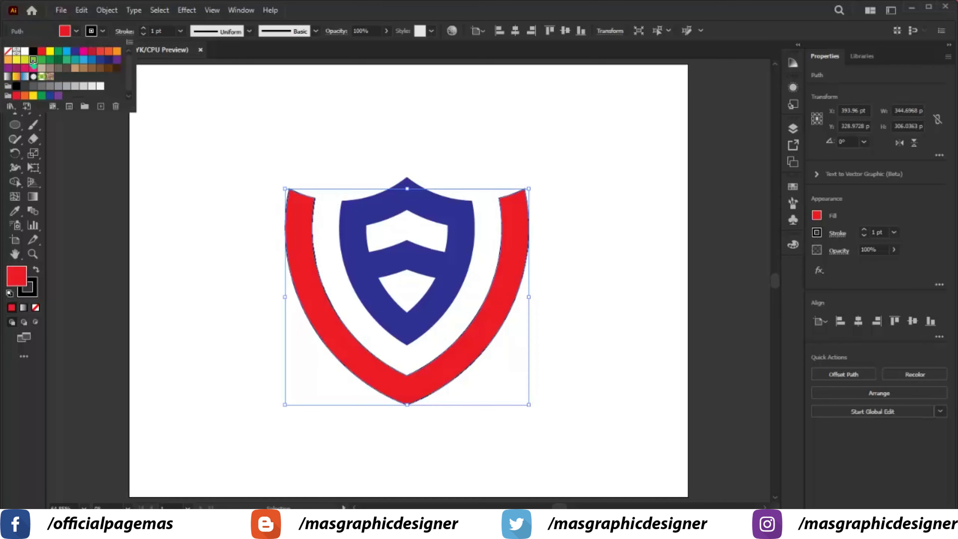
{"action": "left_click", "coordinate": [33, 61]}
{"action": "left_click", "coordinate": [59, 60]}
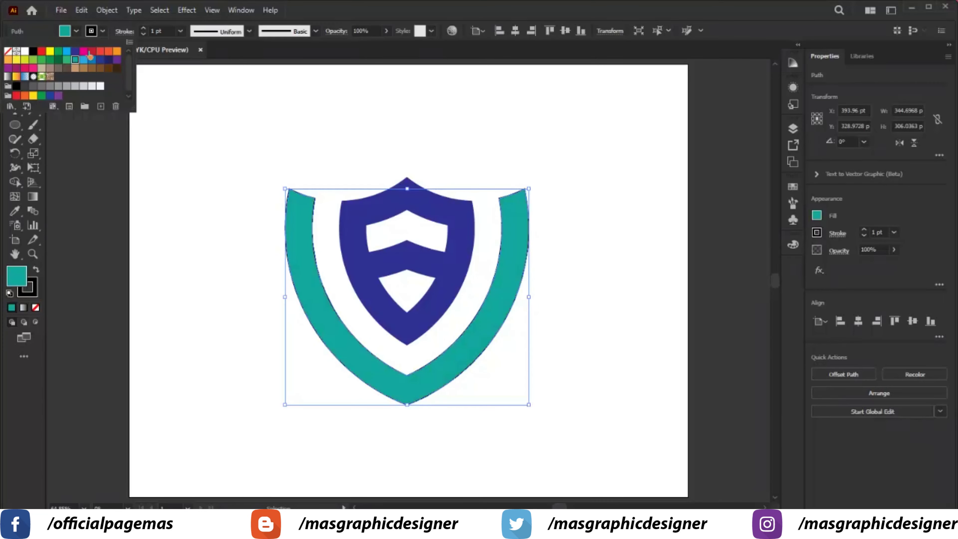
{"action": "left_click", "coordinate": [102, 31]}
{"action": "left_click", "coordinate": [8, 53]}
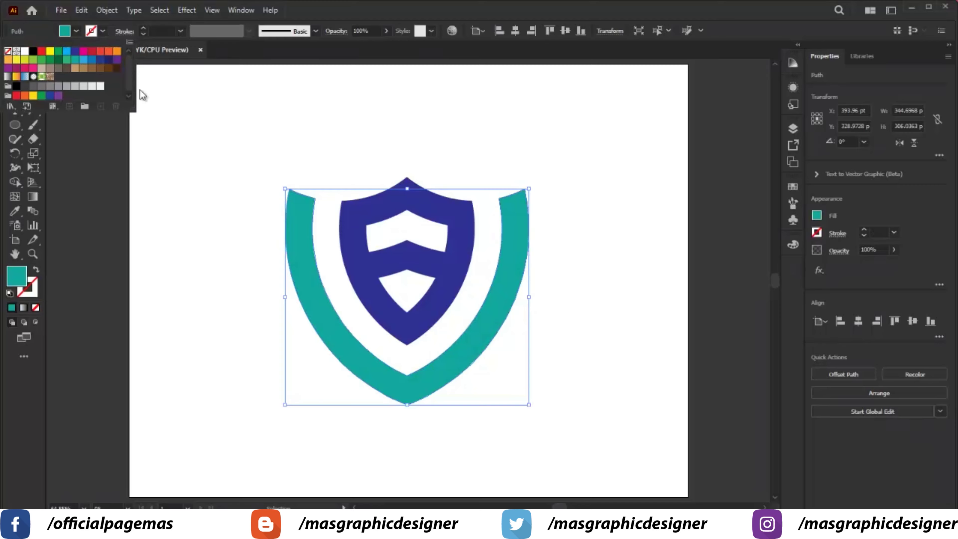
{"action": "mouse_move", "coordinate": [218, 132]}
{"action": "left_mouse_down"}
{"action": "mouse_move", "coordinate": [597, 381]}
{"action": "mouse_move", "coordinate": [627, 430]}
{"action": "left_mouse_up"}
- Fill both shield shapes with the same dark blue swatch
{"action": "left_click", "coordinate": [76, 31]}
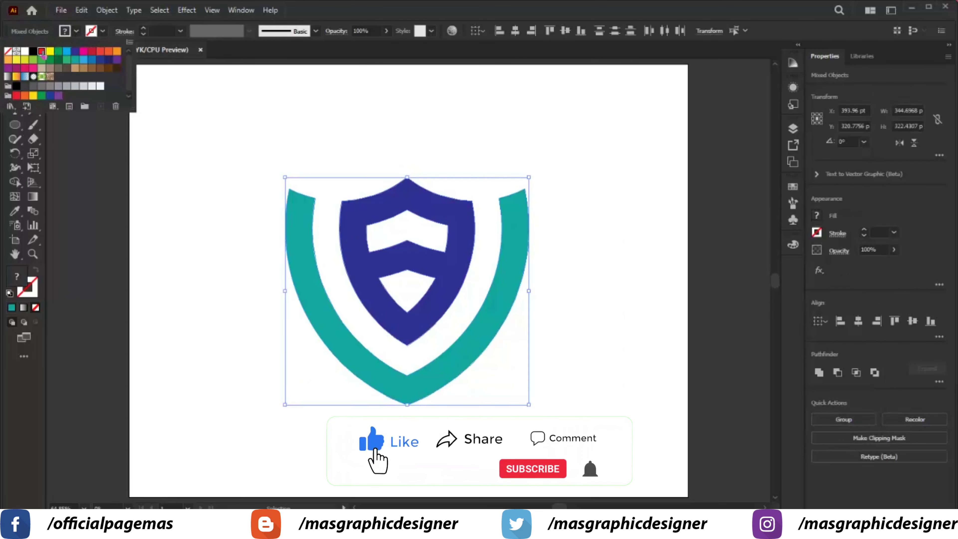
{"action": "left_click", "coordinate": [42, 51]}
{"action": "left_click", "coordinate": [50, 58]}
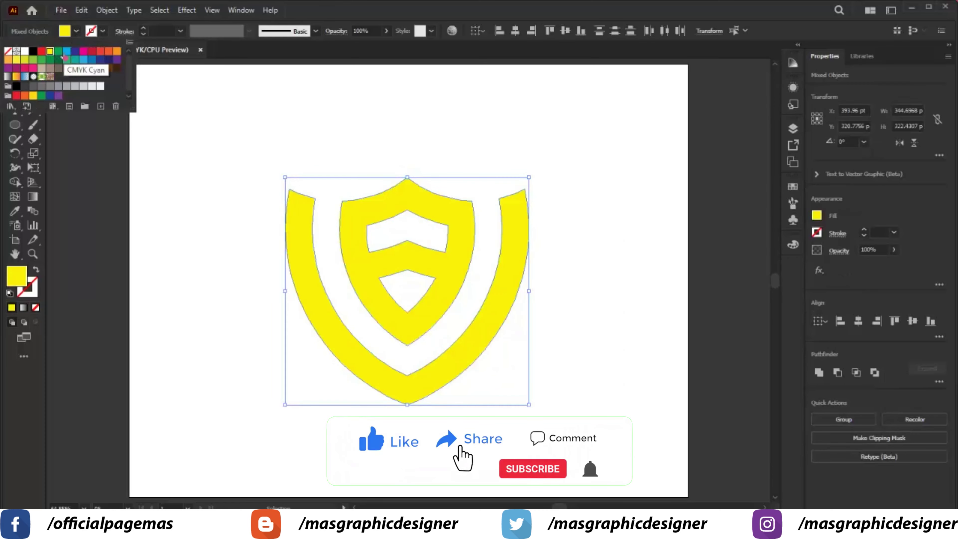
{"action": "left_click", "coordinate": [67, 51]}
{"action": "left_click", "coordinate": [75, 51]}
{"action": "left_click", "coordinate": [357, 107]}
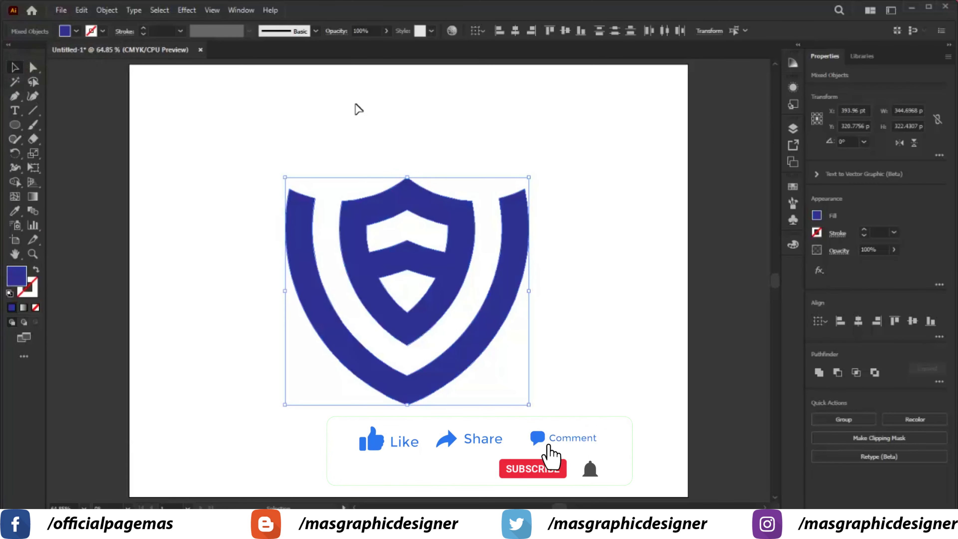
{"action": "left_click", "coordinate": [379, 123]}
- Move the logo higher on the artboard and deselect it
{"action": "left_click_drag", "start_coordinate": [490, 284], "coordinate": [488, 314]}
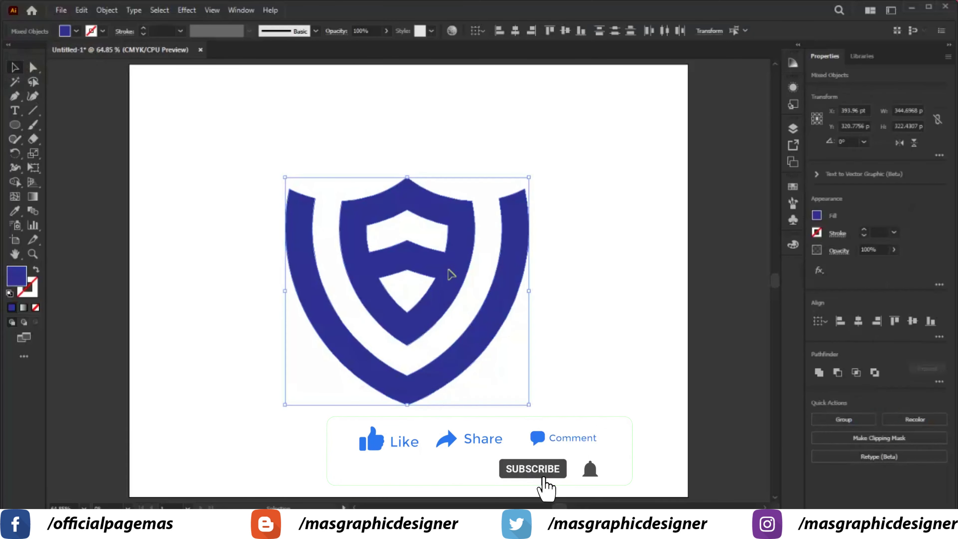
{"action": "left_click_drag", "start_coordinate": [449, 272], "coordinate": [463, 248]}
{"action": "left_click", "coordinate": [589, 144]}
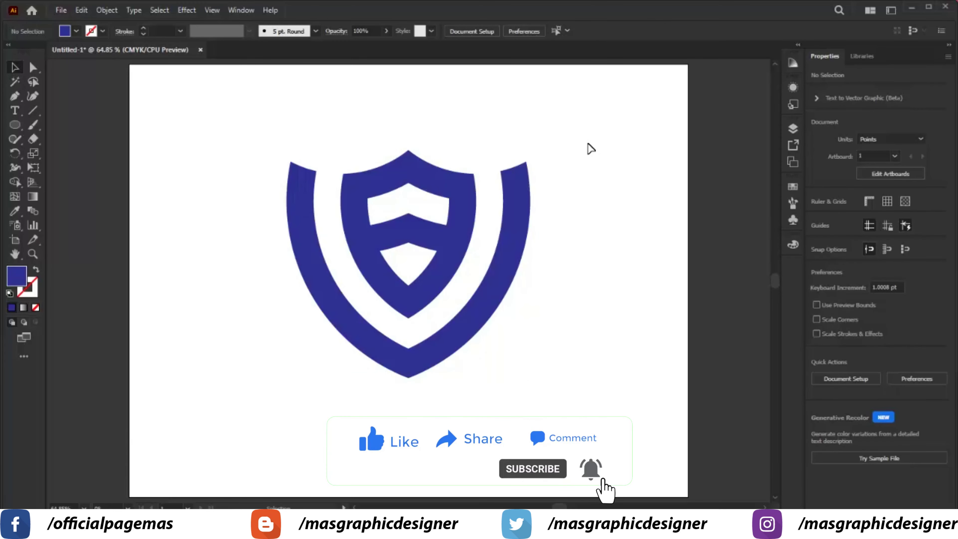